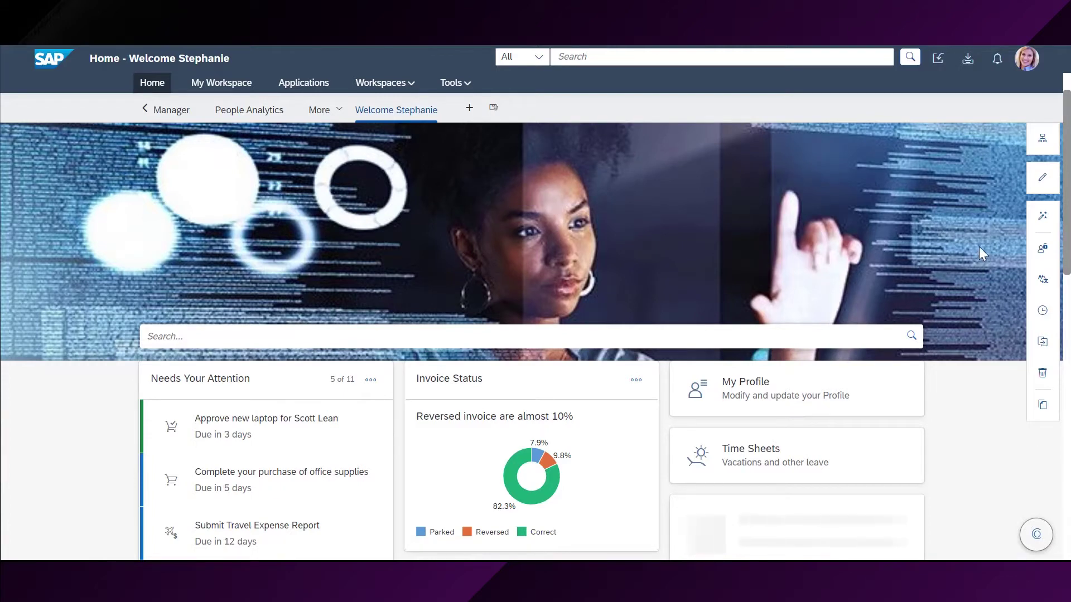
# Step: Open the home page designer and review the welcome title, search banner and existing widget cards
pyautogui.click(1043, 183)
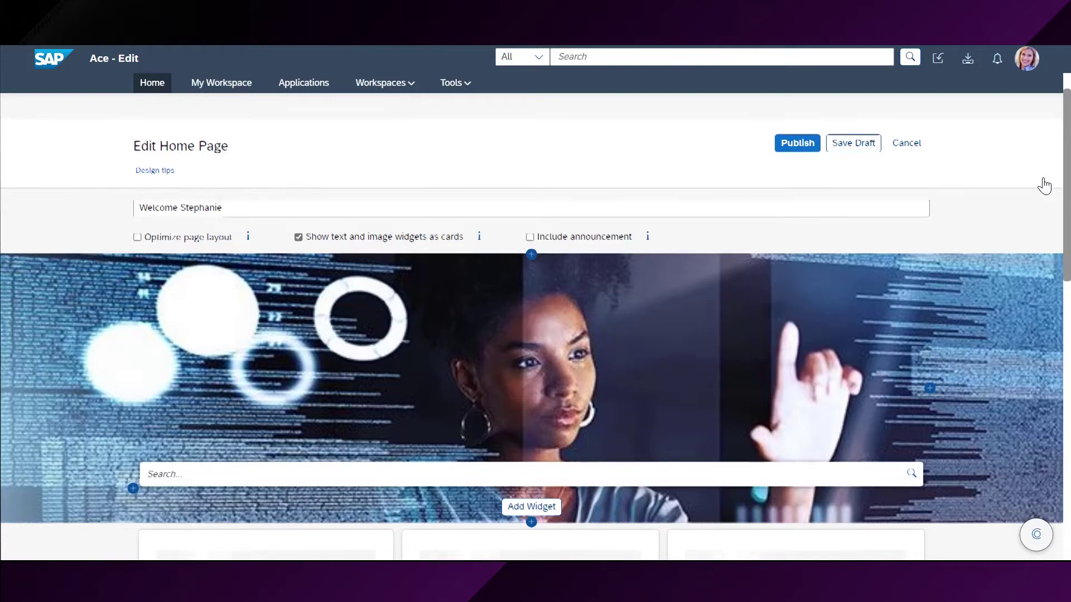
pyautogui.scroll(-3, 1044, 186)
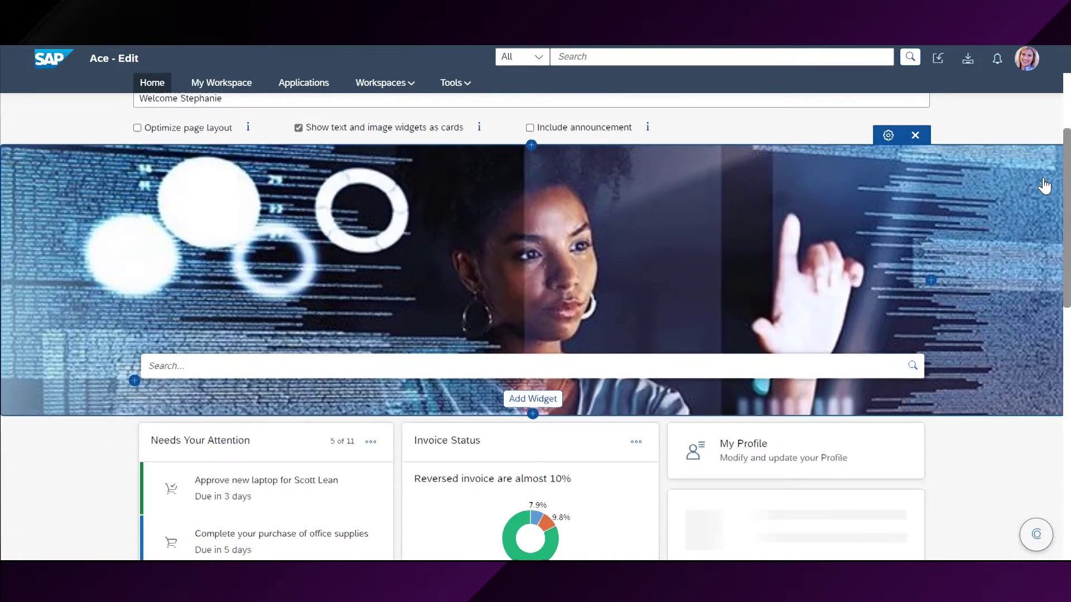
pyautogui.scroll(-2, 1044, 186)
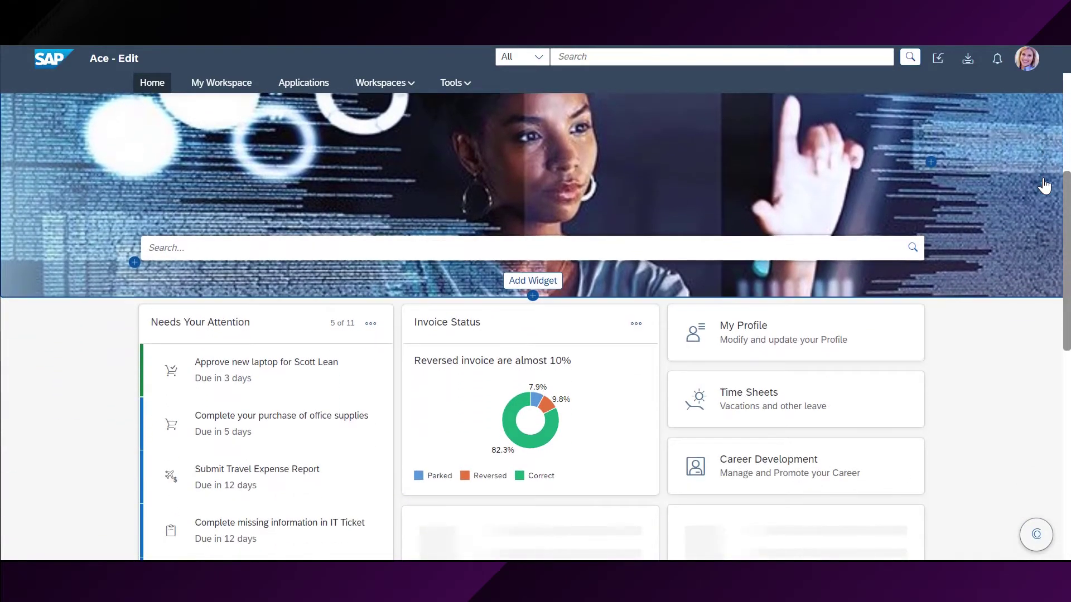
pyautogui.scroll(-1, 1044, 186)
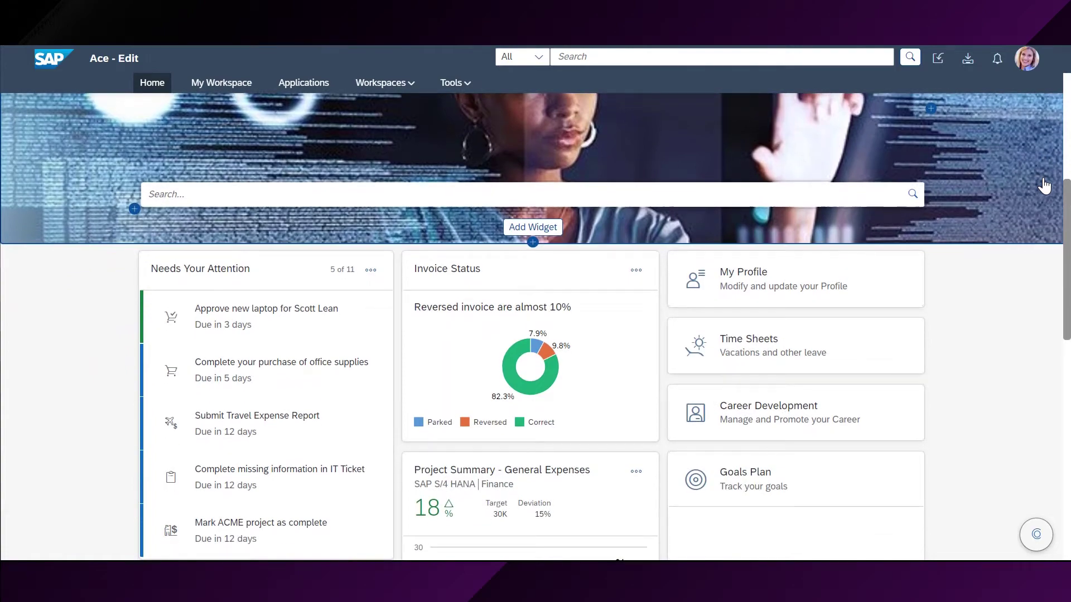
pyautogui.scroll(-3, 1045, 186)
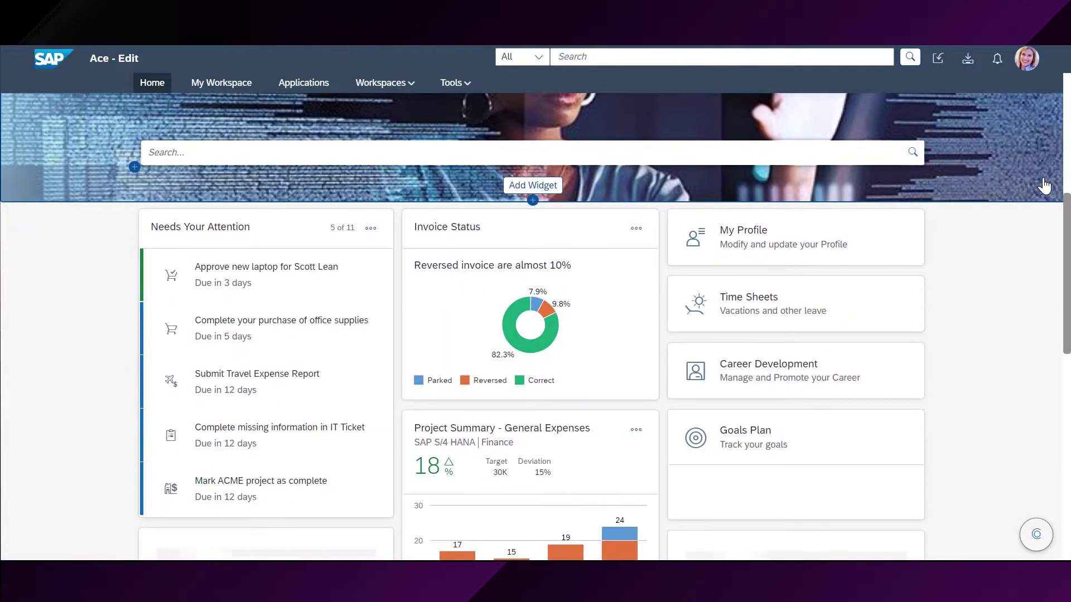
pyautogui.scroll(1, 1044, 186)
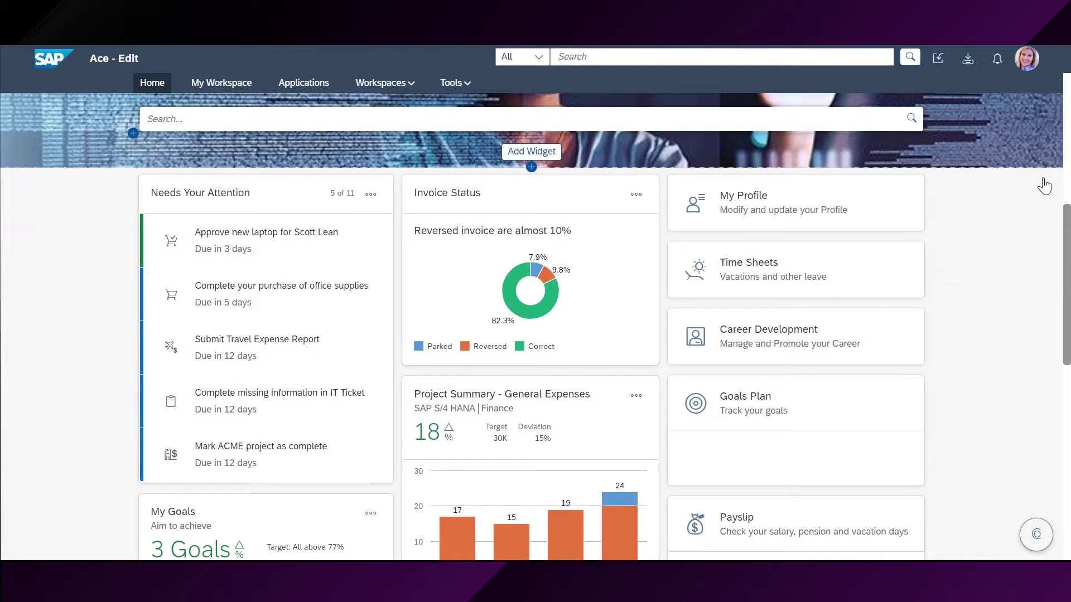
pyautogui.scroll(3, 1044, 186)
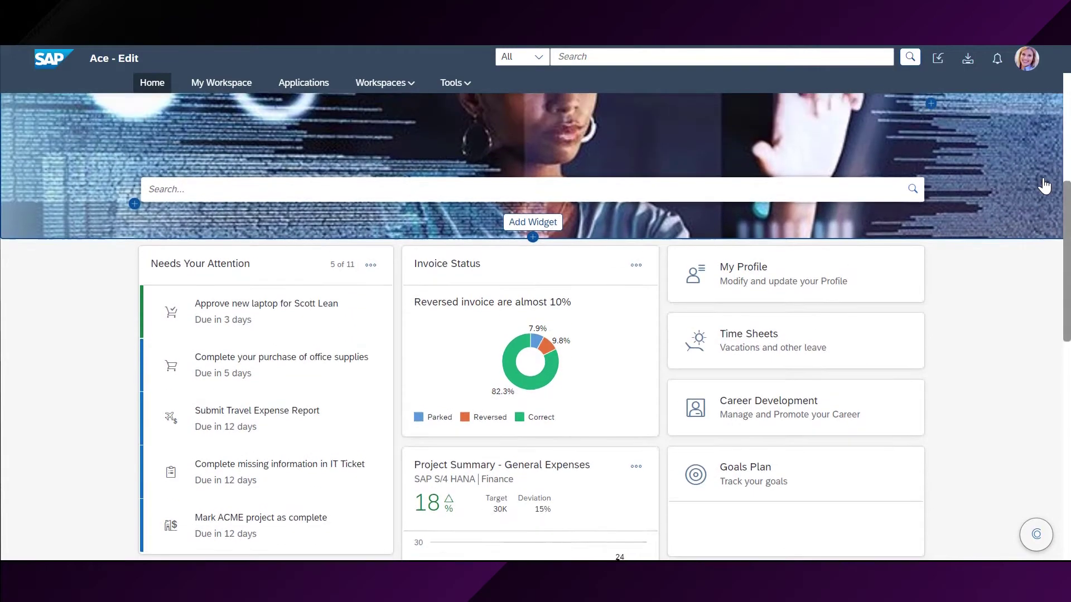
pyautogui.scroll(1, 1044, 186)
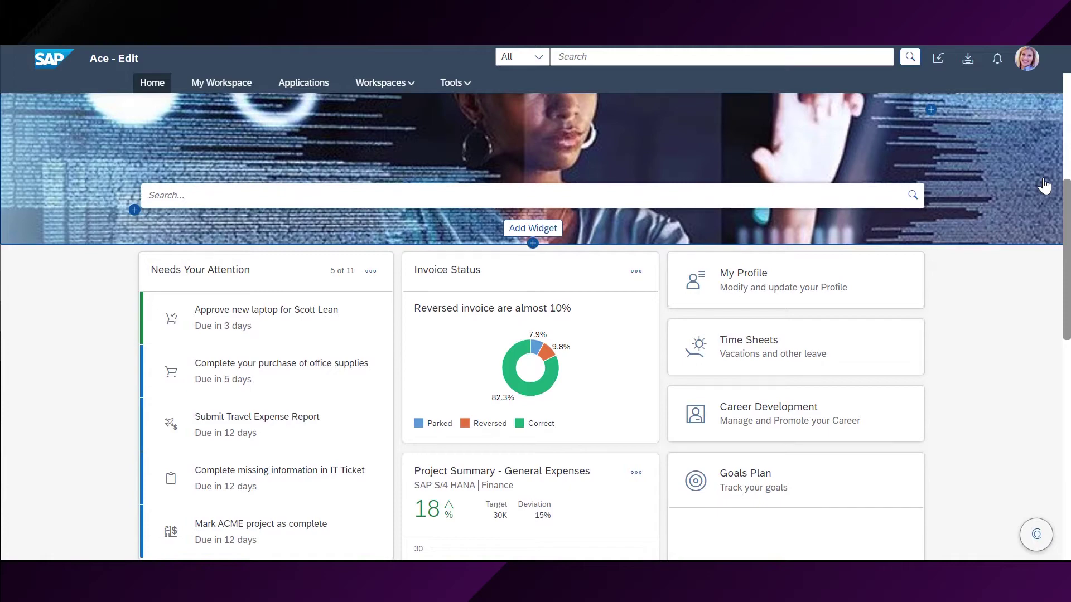
pyautogui.scroll(1, 1044, 186)
pyautogui.scroll(-2, 1044, 186)
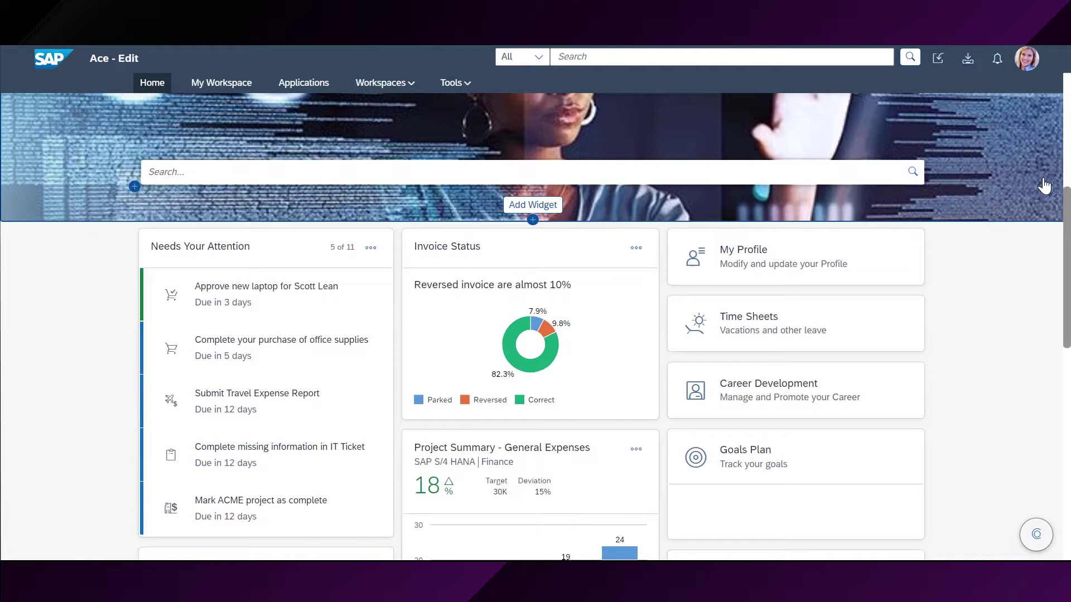
pyautogui.scroll(2, 1044, 185)
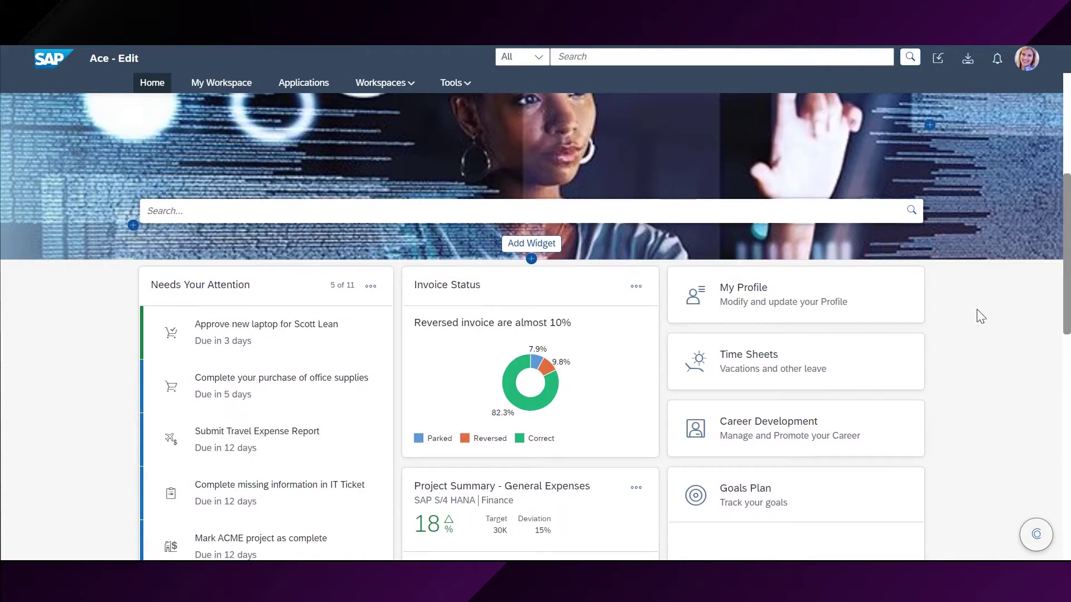
pyautogui.scroll(2, 976, 310)
pyautogui.scroll(2, 976, 310)
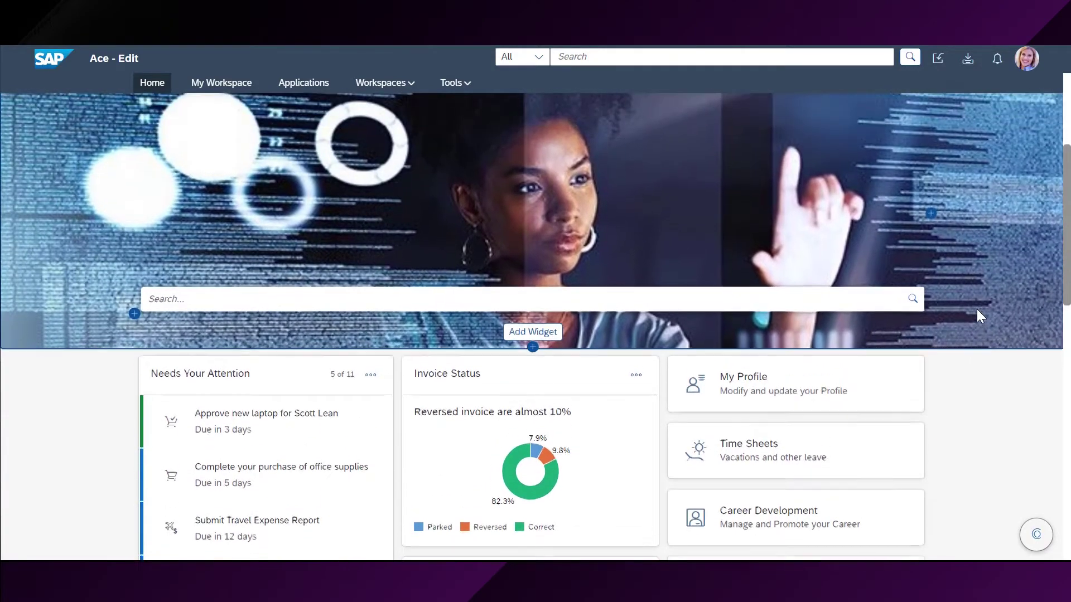
pyautogui.scroll(2, 977, 310)
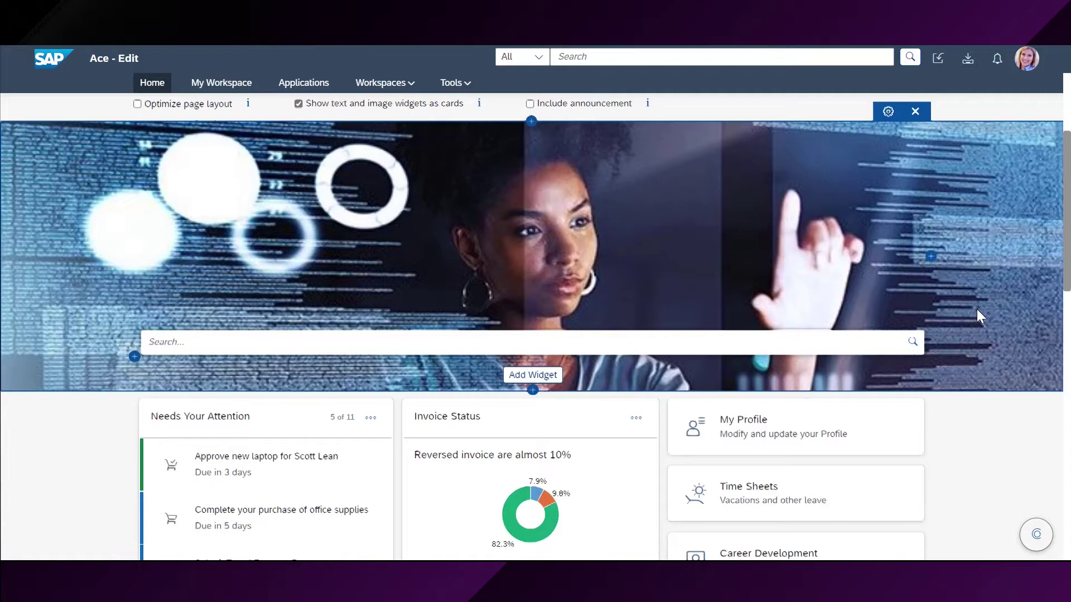
pyautogui.scroll(5, 976, 309)
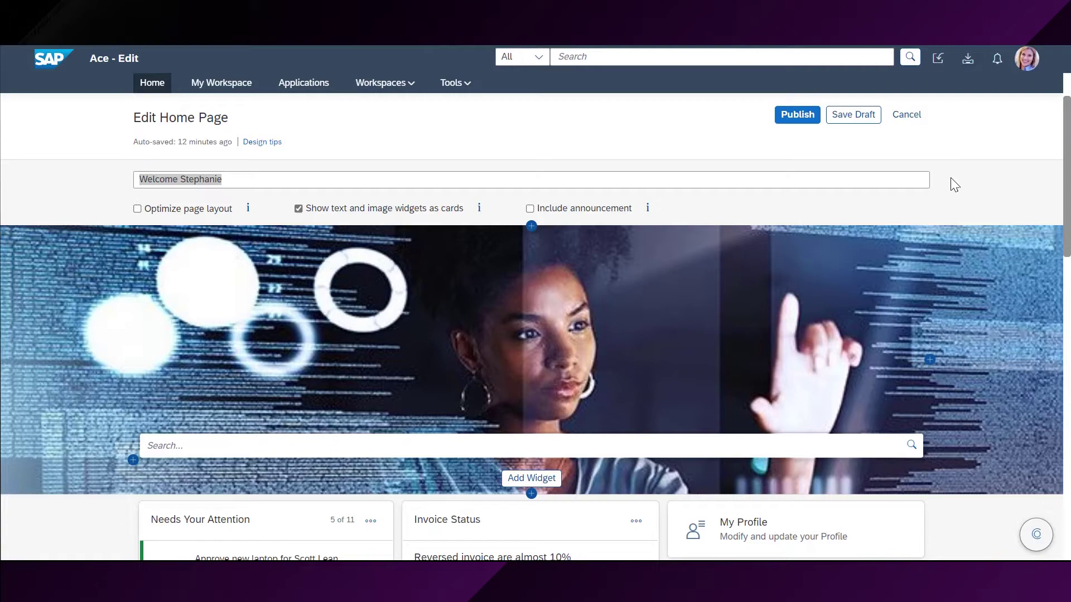
pyautogui.scroll(-1, 950, 178)
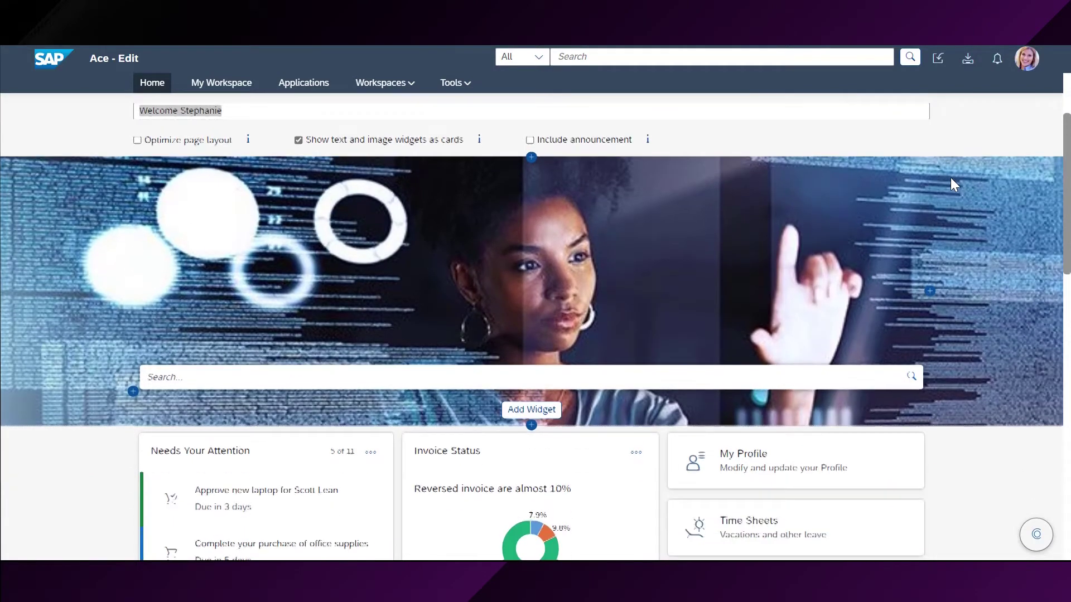
pyautogui.scroll(-1, 951, 177)
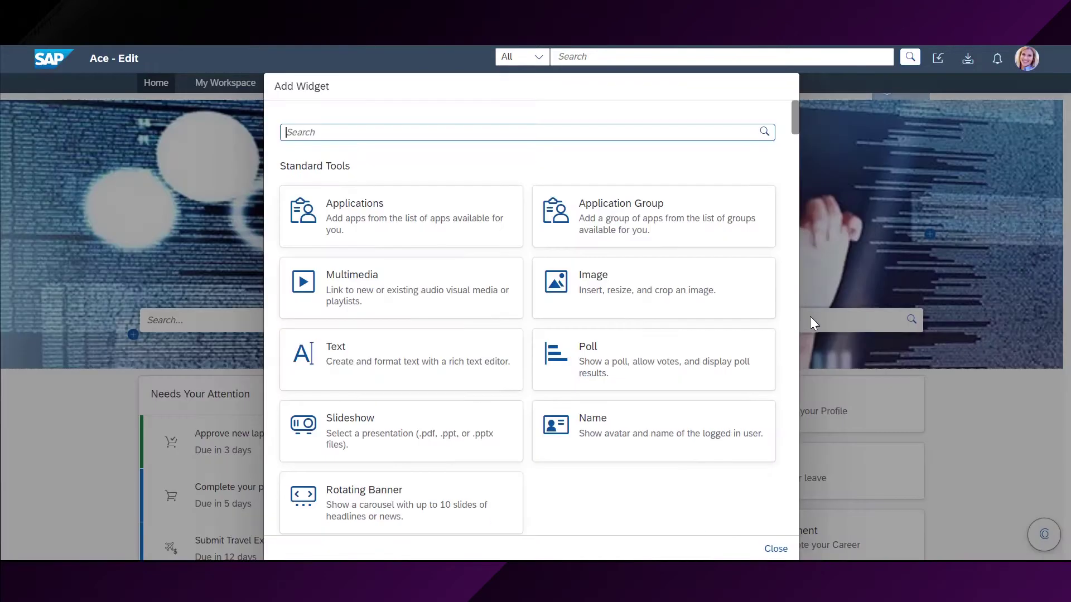
# Step: Open the Add Widget catalogue below the banner and browse Standard Tools and content widgets
pyautogui.click(529, 358)
pyautogui.scroll(-1, 558, 496)
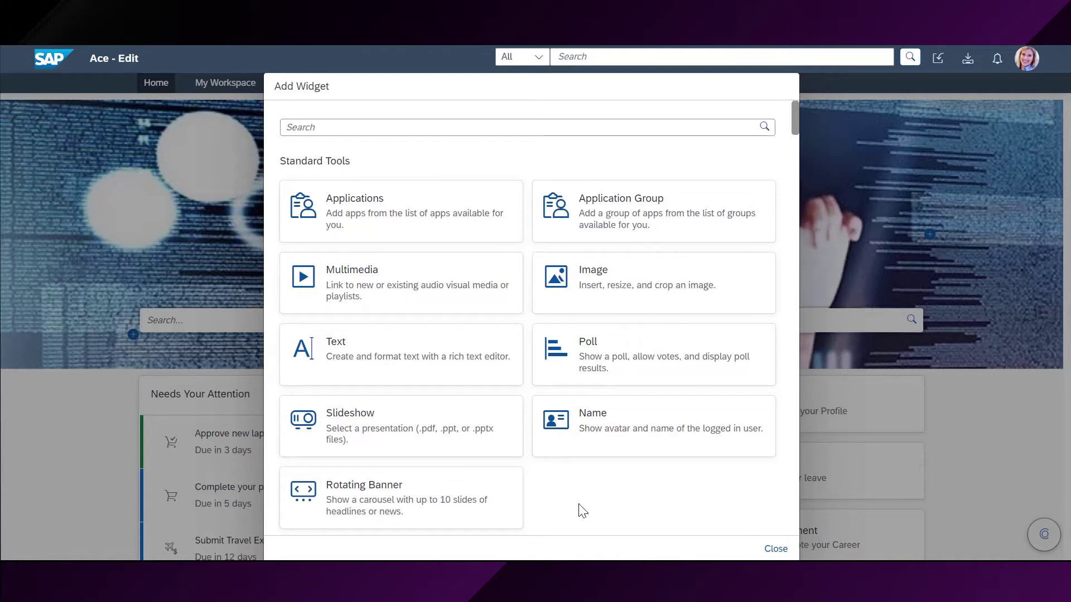
pyautogui.scroll(-5, 582, 511)
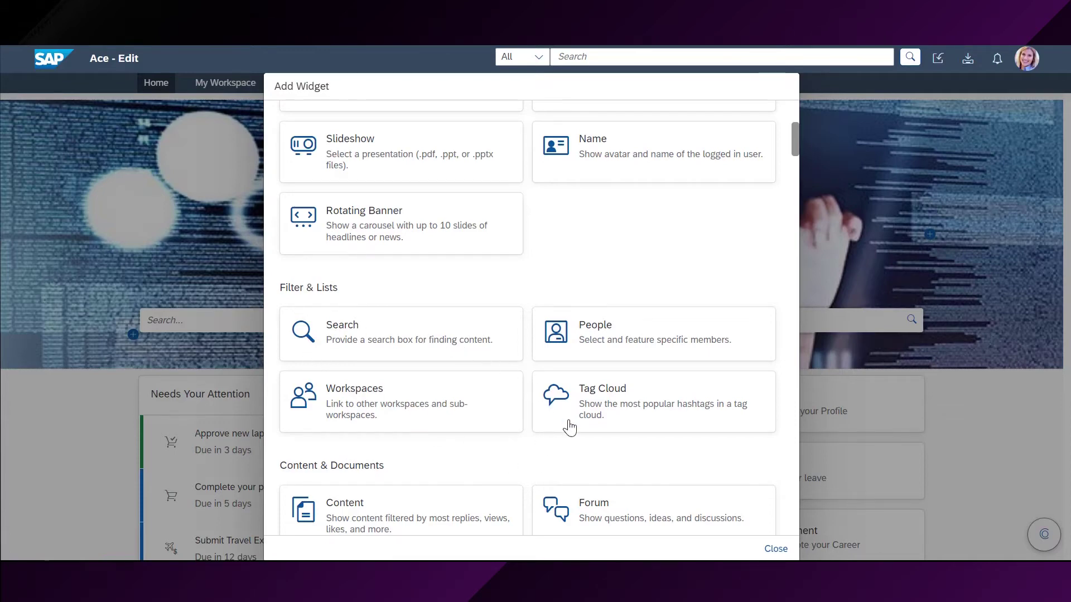
pyautogui.scroll(-1, 570, 428)
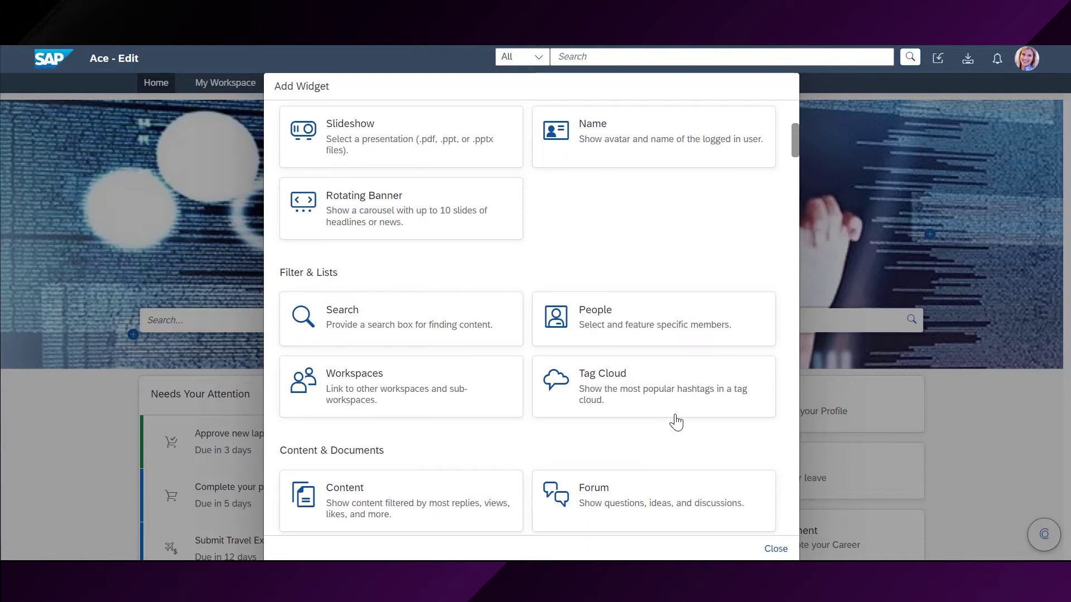
# Step: Browse the catalogue's Productivity and Cards sections, then close it without adding a widget
pyautogui.scroll(-2, 676, 422)
pyautogui.scroll(-2, 676, 422)
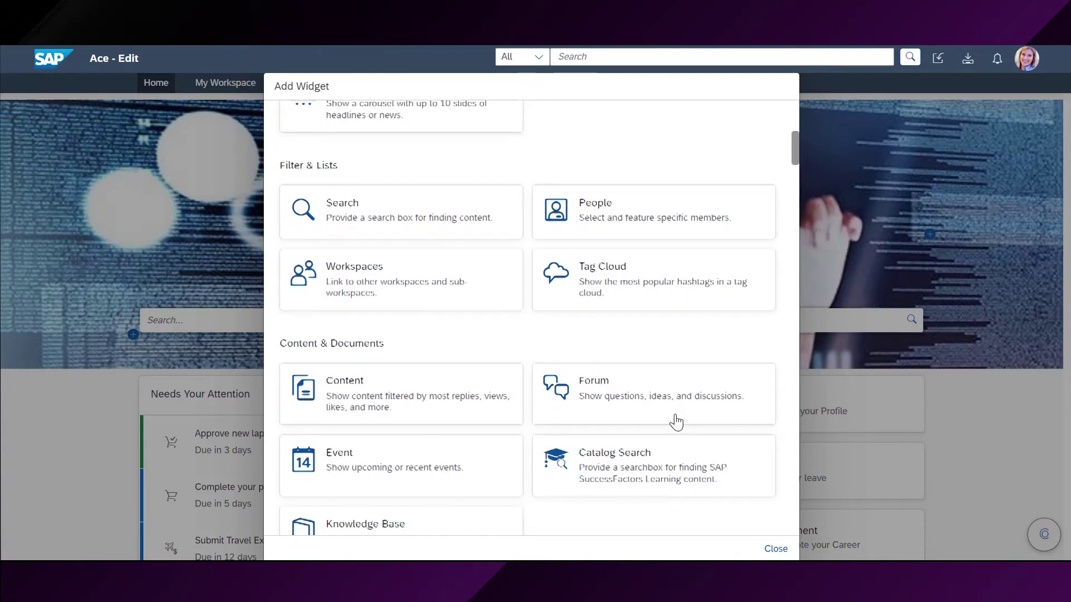
pyautogui.scroll(-1, 676, 422)
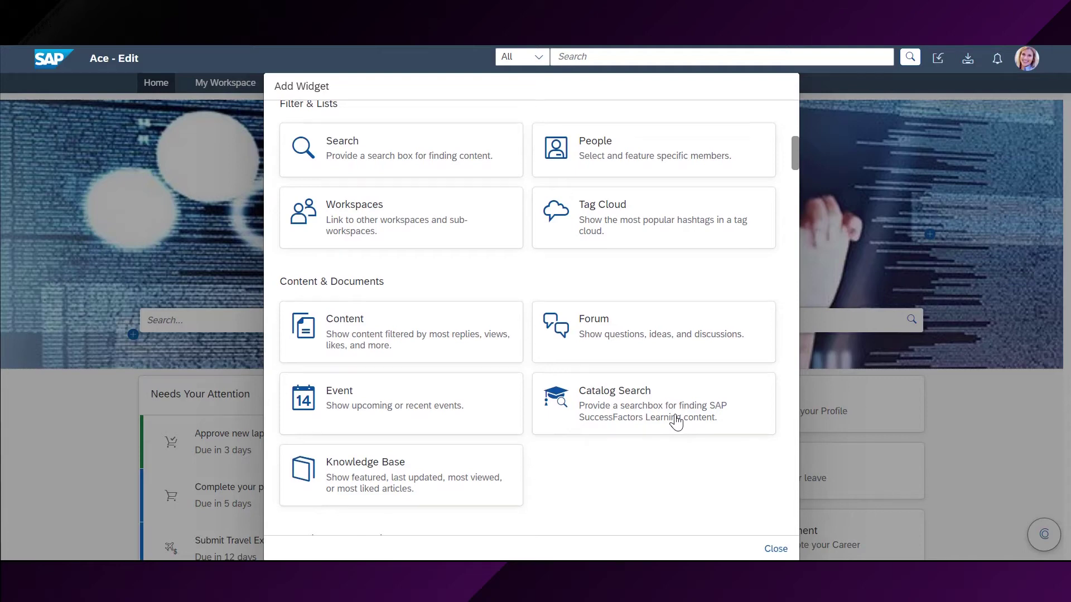
pyautogui.scroll(-1, 676, 422)
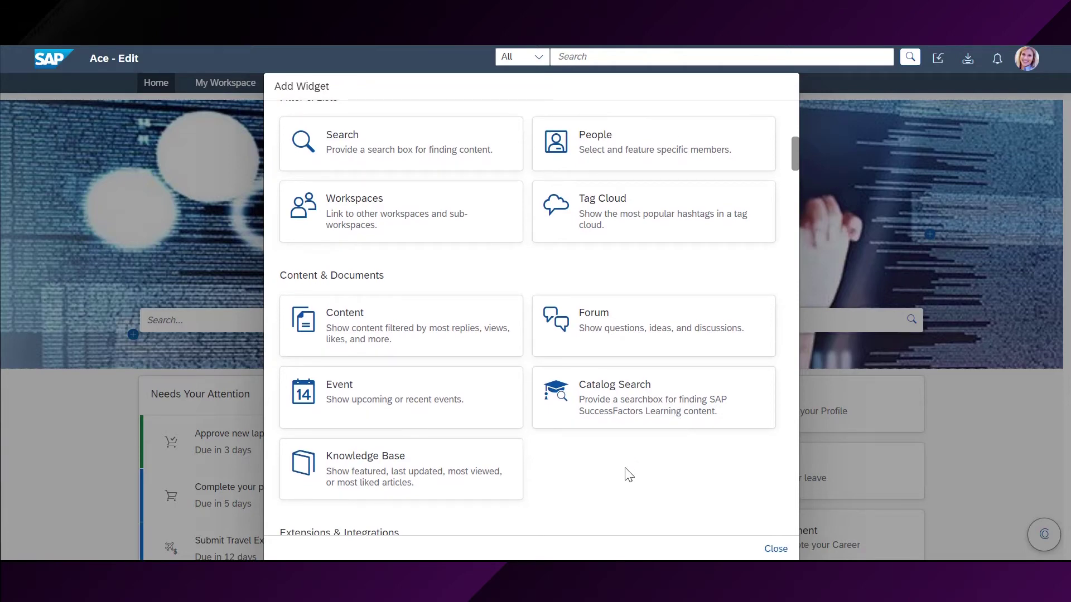
pyautogui.scroll(-2, 629, 474)
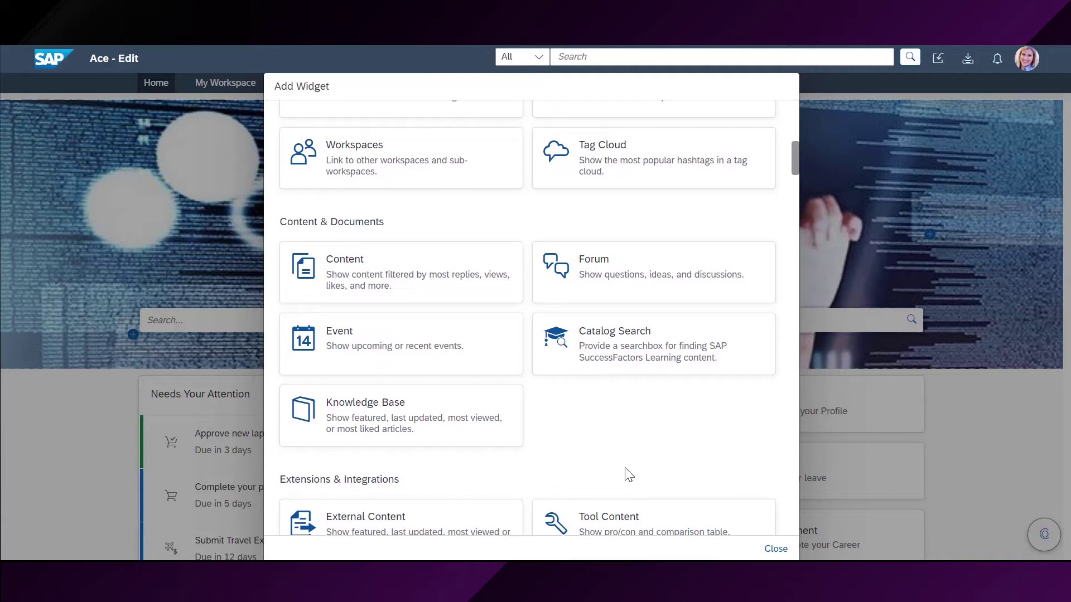
pyautogui.scroll(-1, 628, 475)
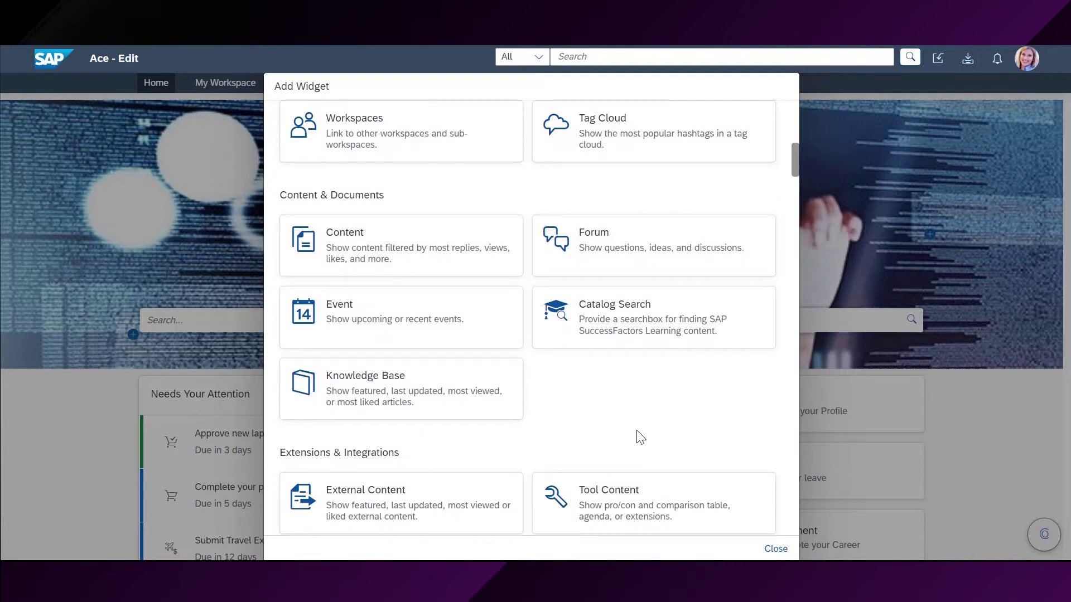
pyautogui.scroll(-1, 640, 437)
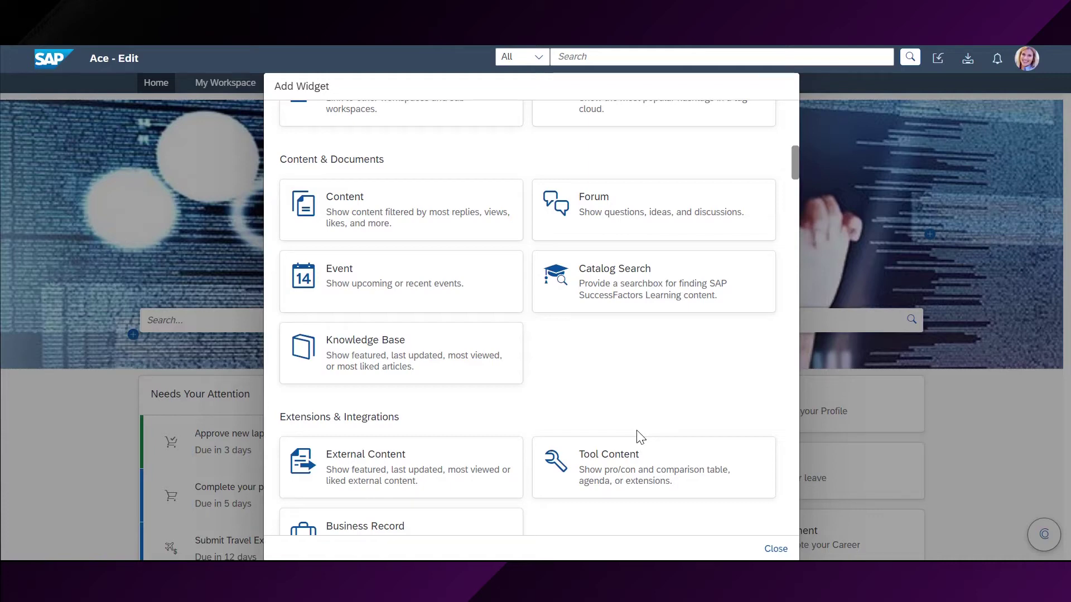
pyautogui.scroll(-1, 637, 431)
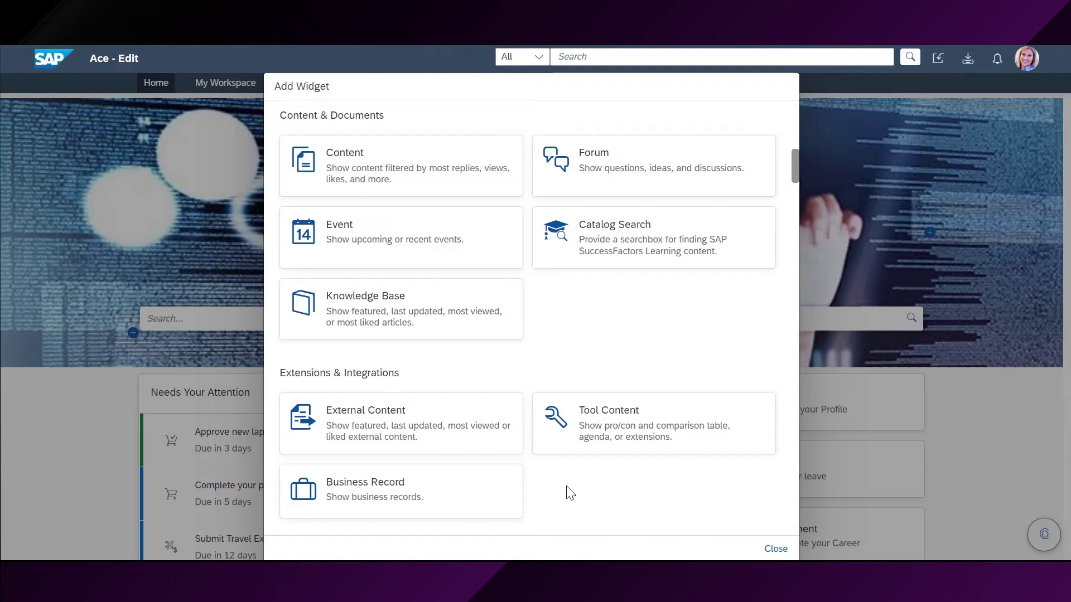
pyautogui.scroll(-5, 566, 487)
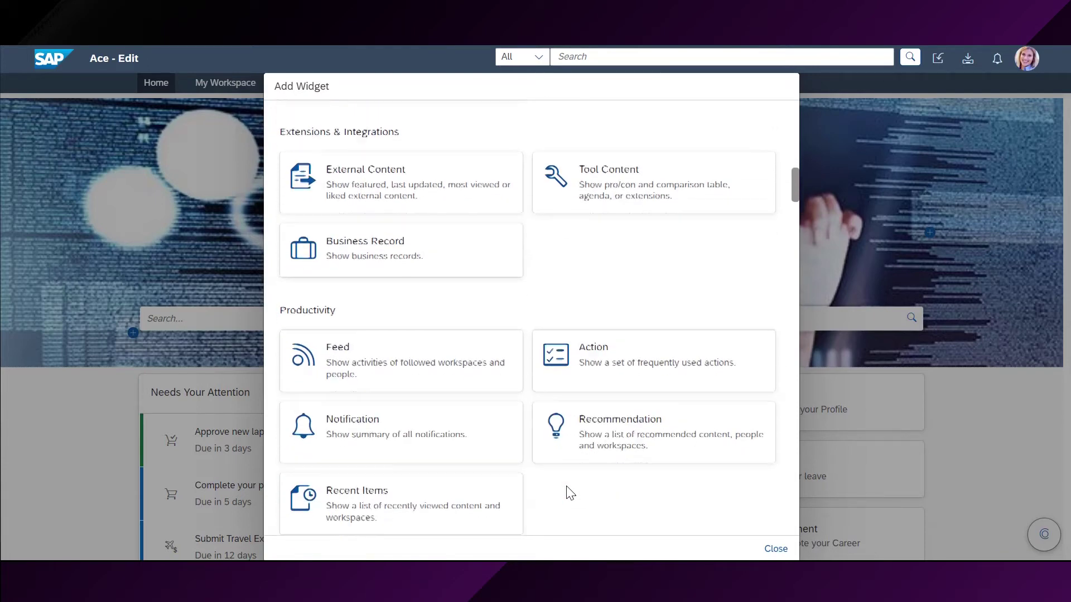
pyautogui.scroll(-2, 567, 487)
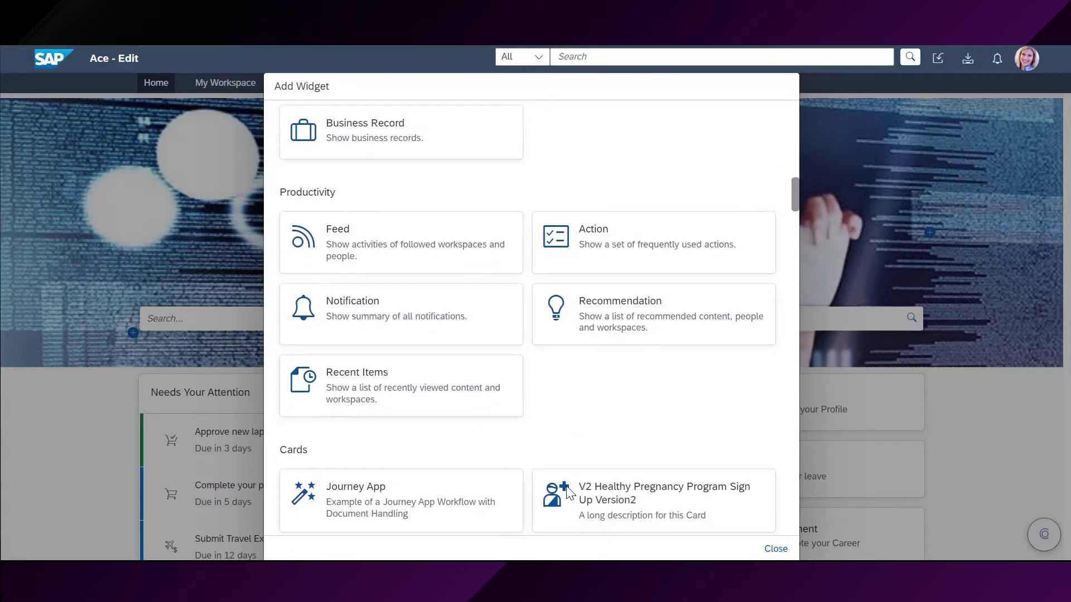
pyautogui.scroll(-5, 567, 487)
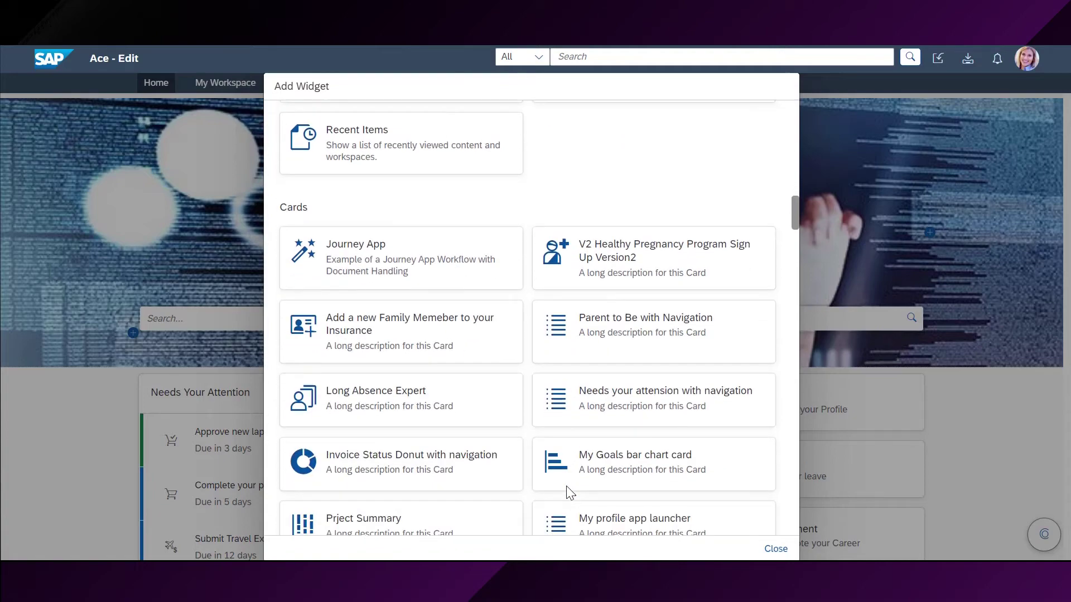
pyautogui.scroll(-3, 566, 487)
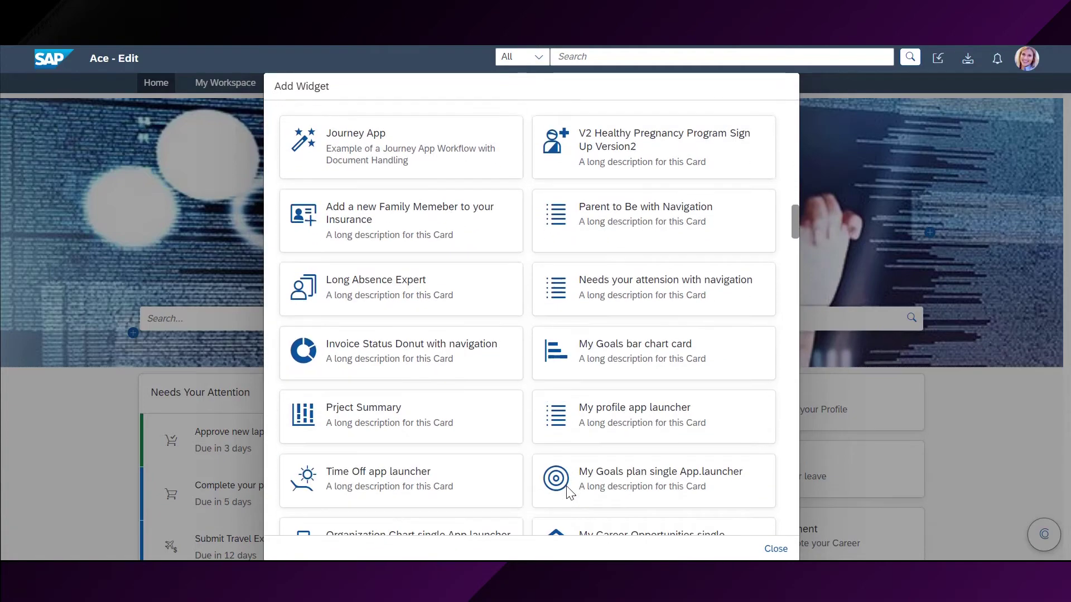
pyautogui.scroll(1, 566, 487)
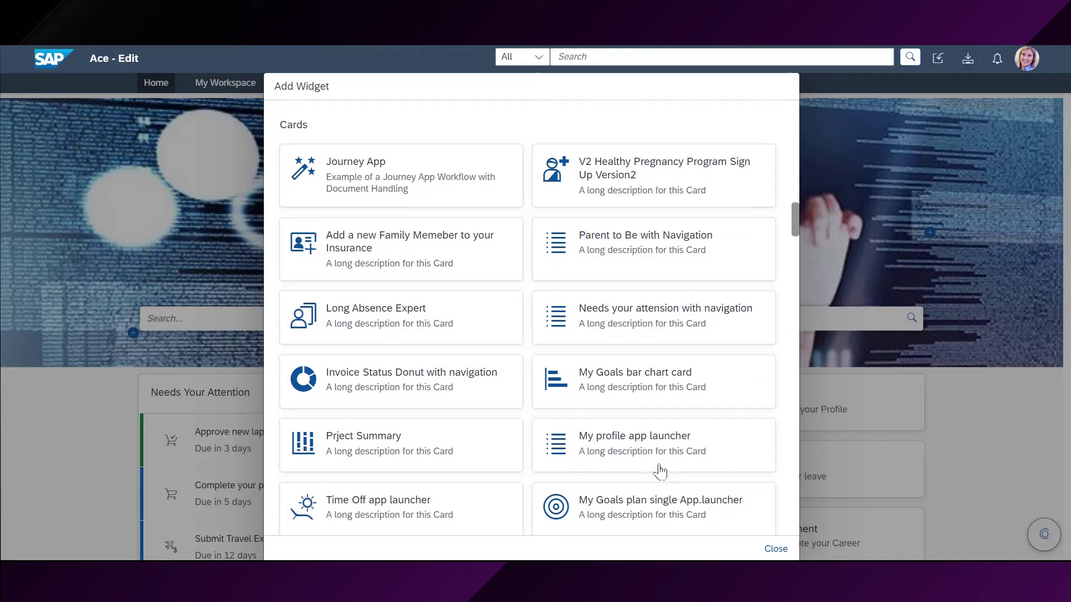
pyautogui.click(789, 549)
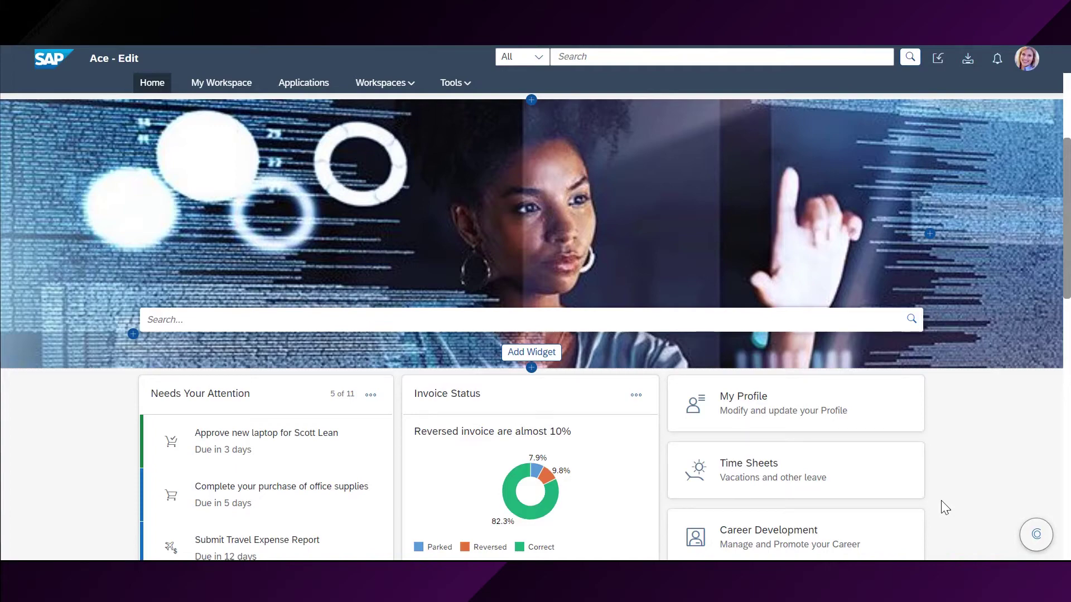
# Step: Open Add Widget beneath the My Goals chart in the left column
pyautogui.scroll(-5, 941, 501)
pyautogui.scroll(-5, 942, 501)
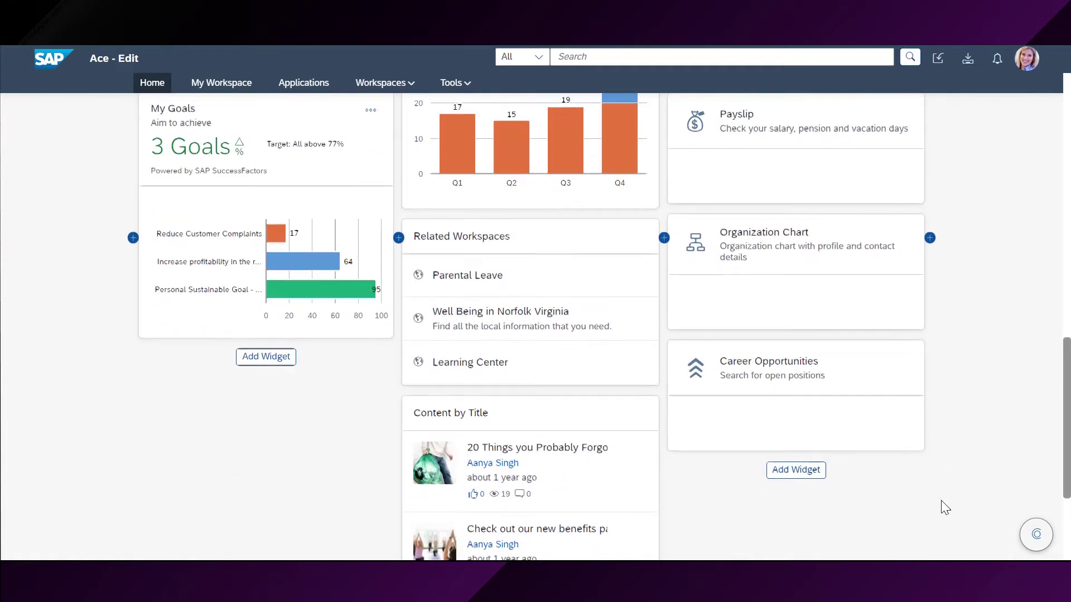
pyautogui.scroll(-2, 941, 500)
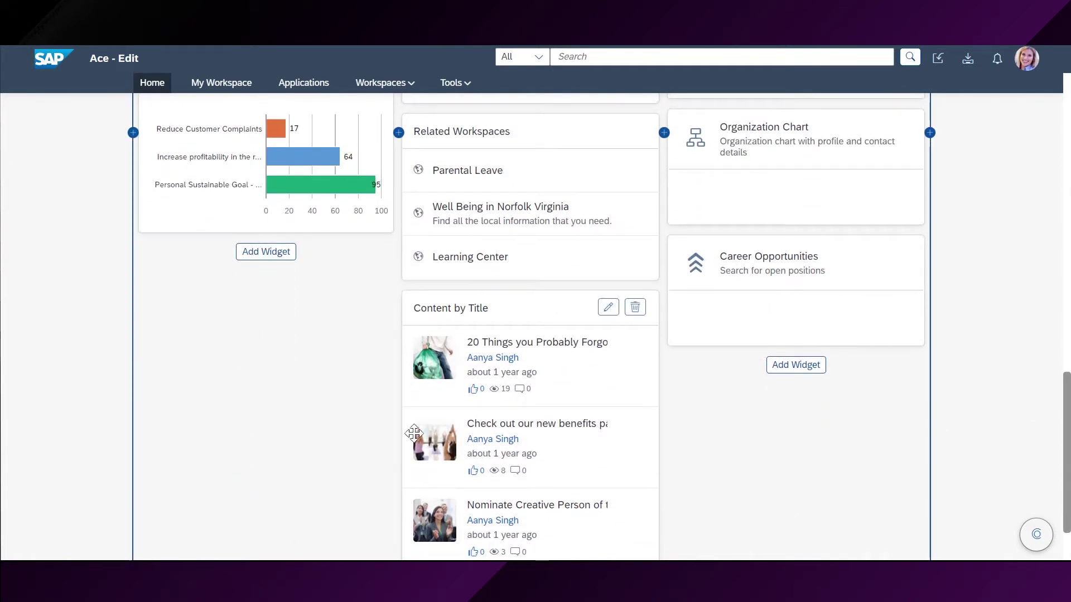
pyautogui.click(266, 253)
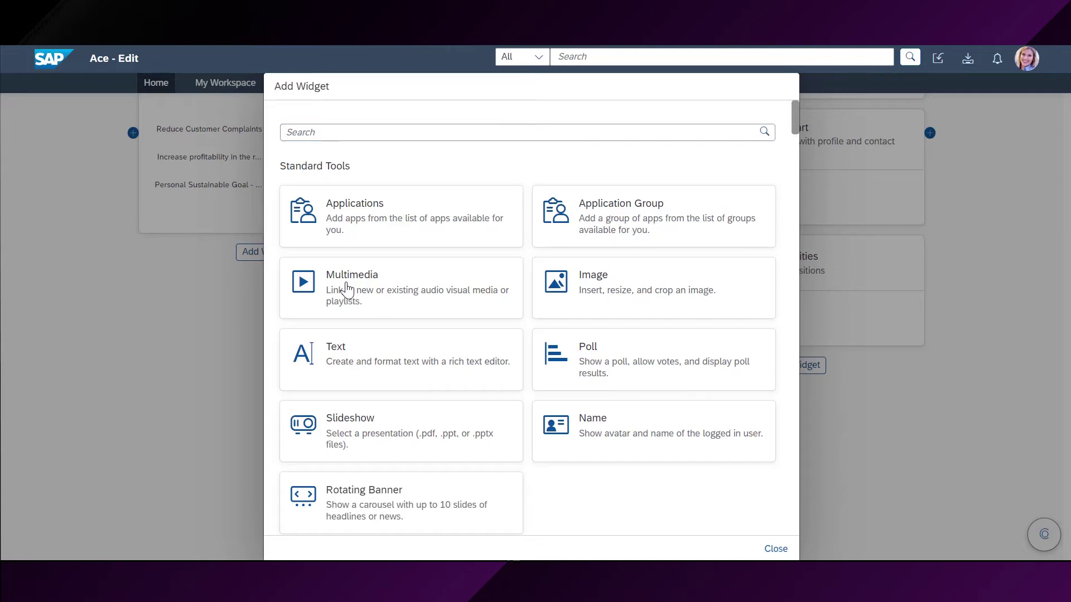
# Step: Add a Multimedia widget titled 'Video' linking the pasted YouTube URL below the goals chart
pyautogui.click(347, 288)
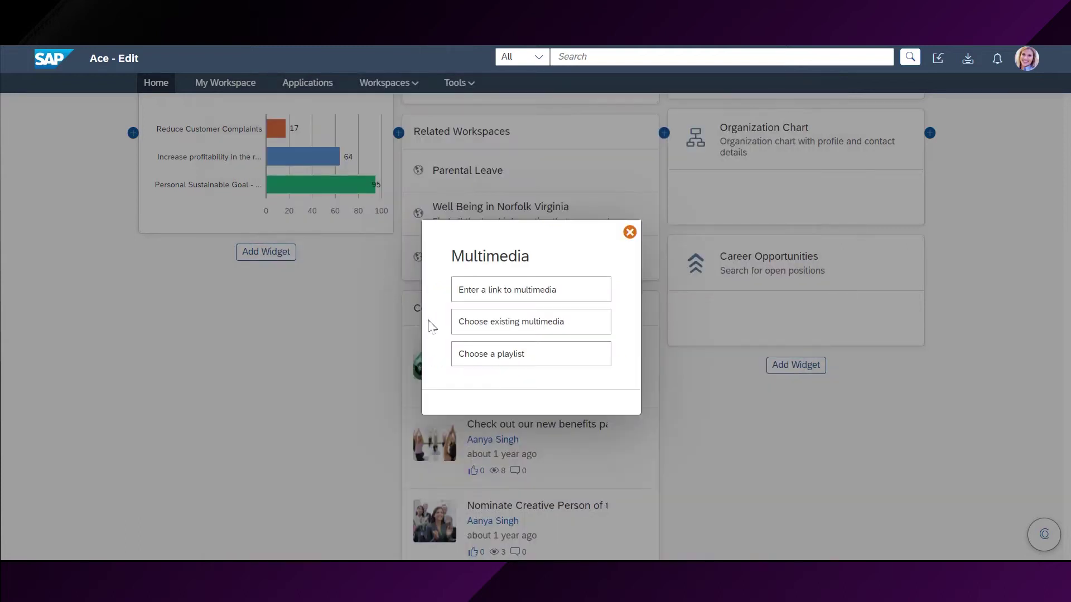
pyautogui.click(529, 290)
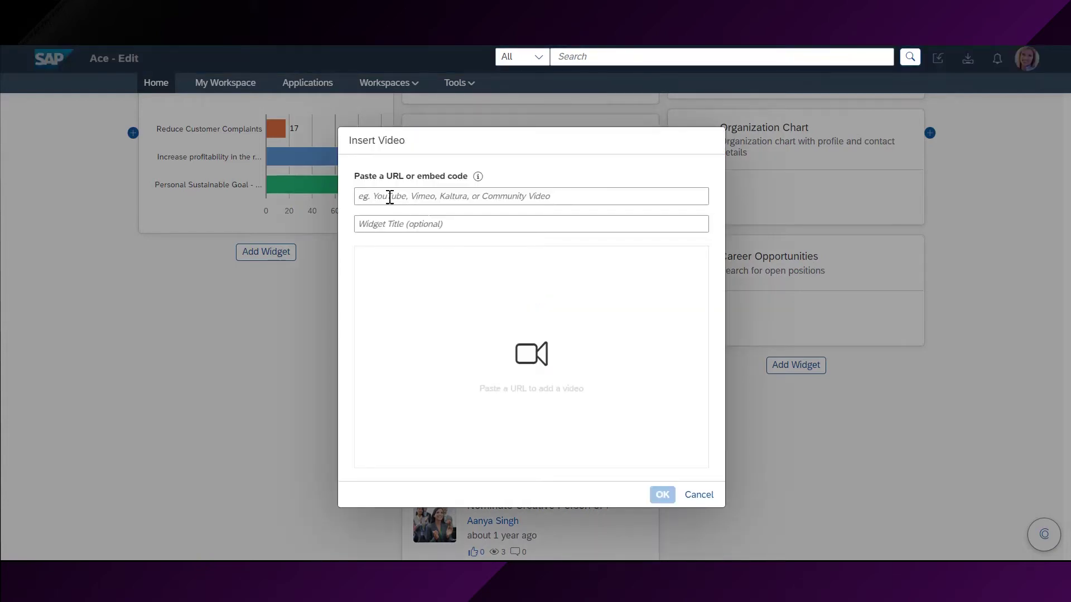
pyautogui.write('https://www.youtube.com/watch?v=8Wdq_ZOppg8')
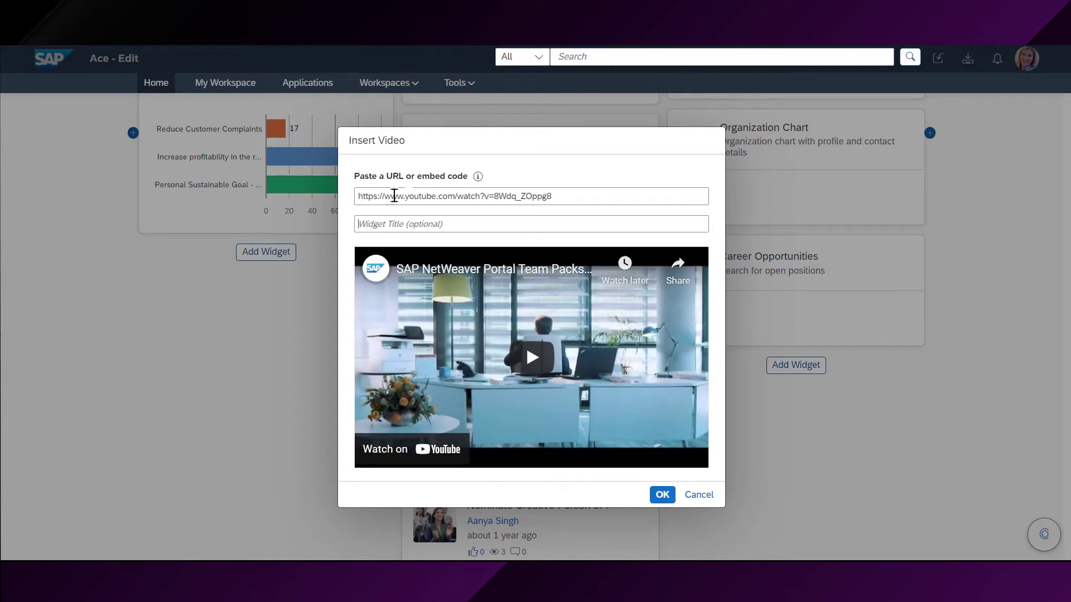
pyautogui.click(449, 224)
pyautogui.write('Video')
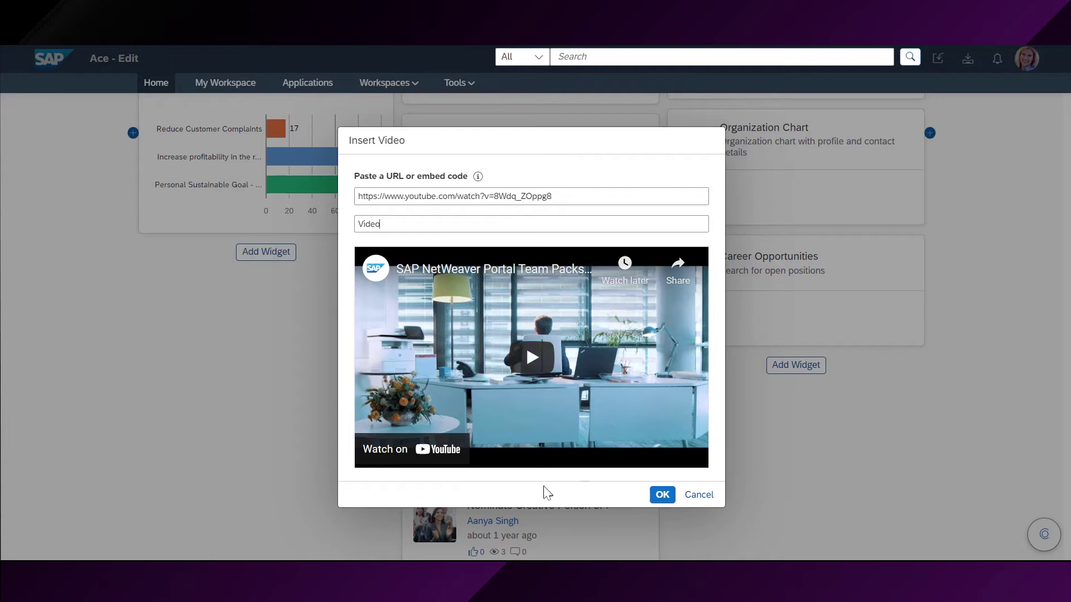
pyautogui.click(662, 496)
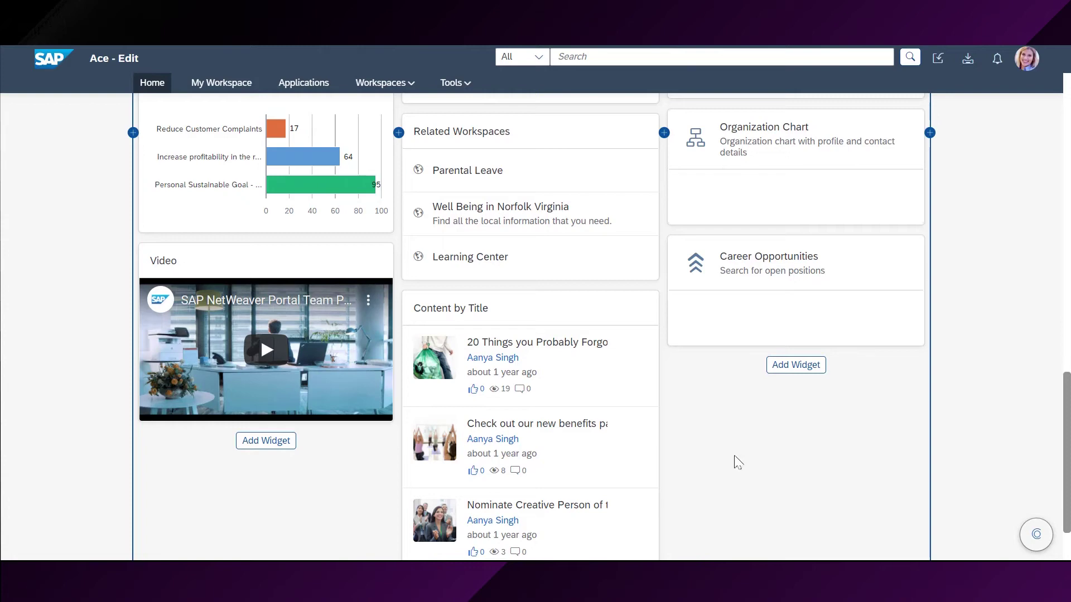
# Step: Add an Event widget at the bottom of the right column sourcing the Healthcare & Benefits workspace
pyautogui.click(803, 372)
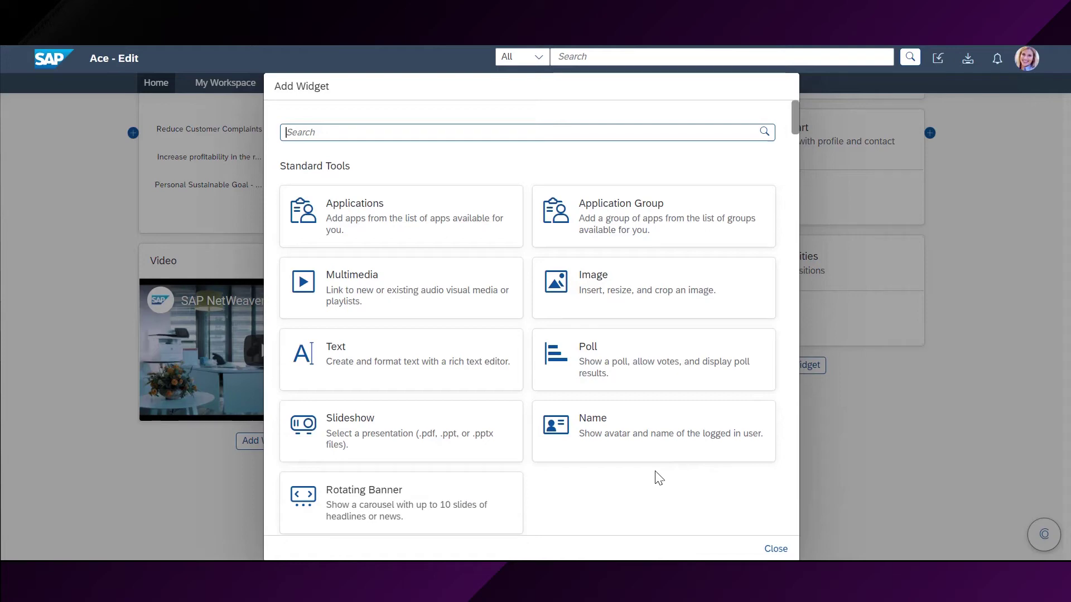
pyautogui.scroll(-3, 659, 478)
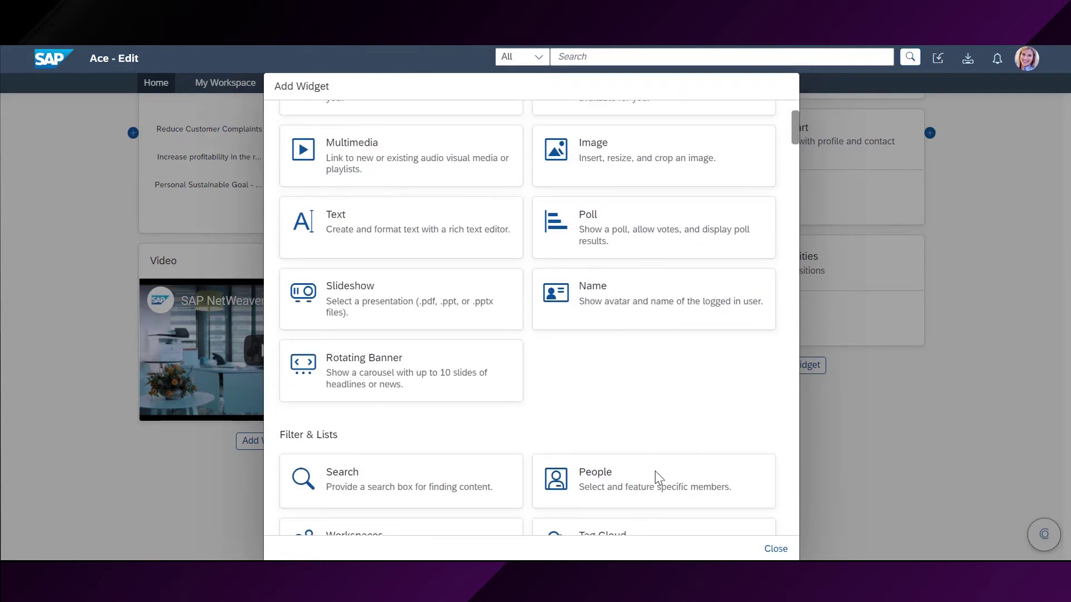
pyautogui.scroll(-7, 656, 472)
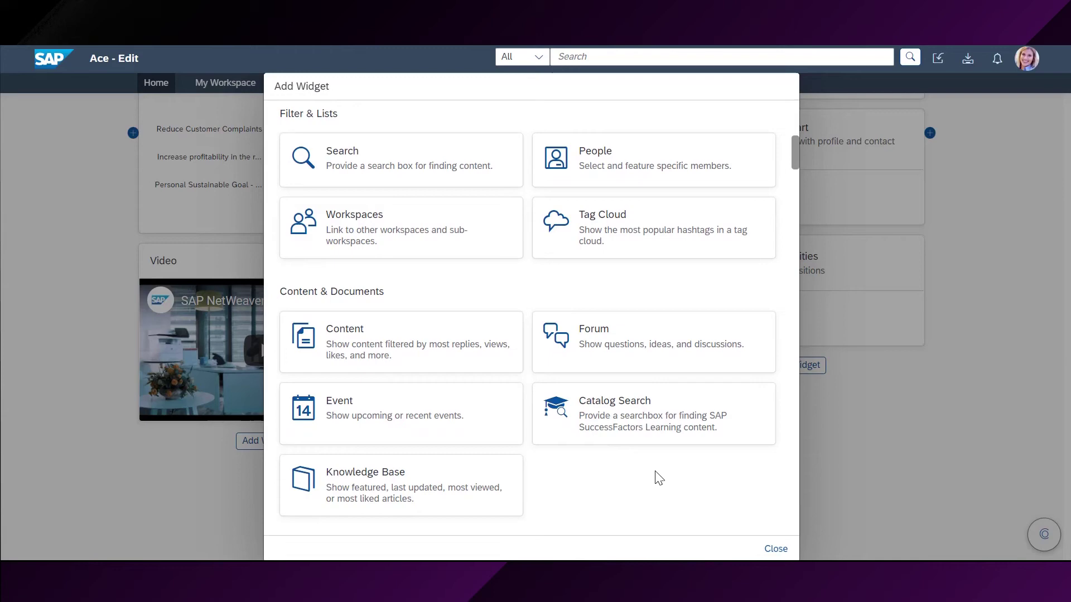
pyautogui.scroll(-1, 659, 478)
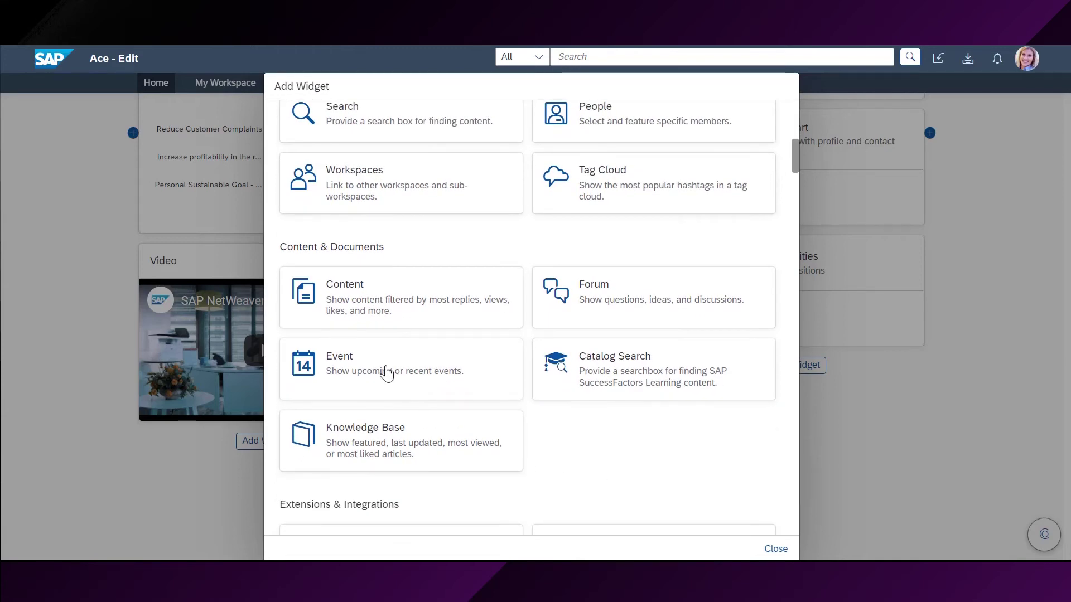
pyautogui.click(427, 368)
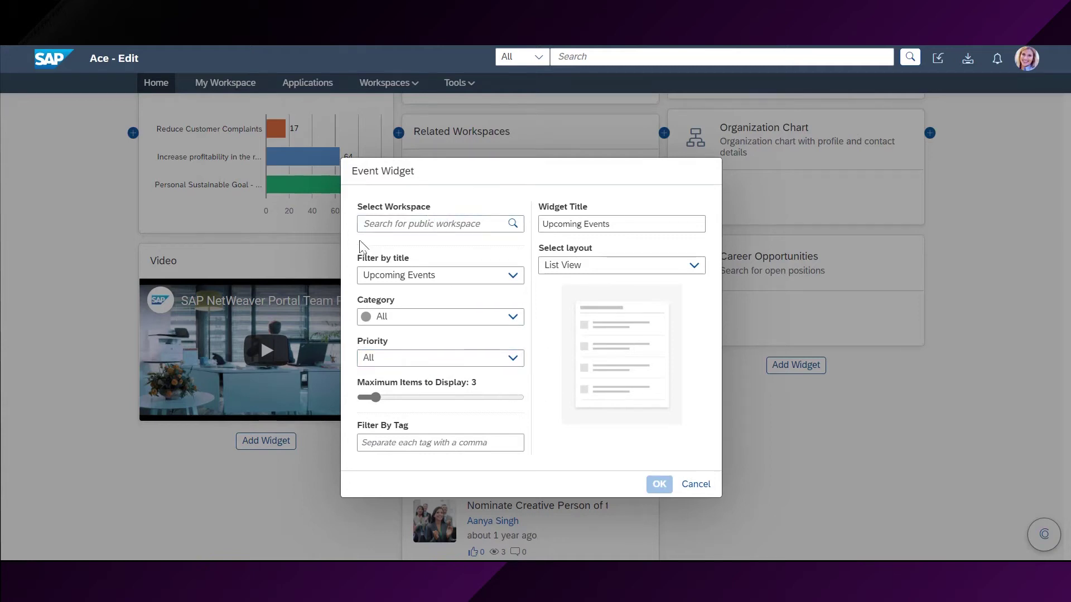
pyautogui.click(439, 223)
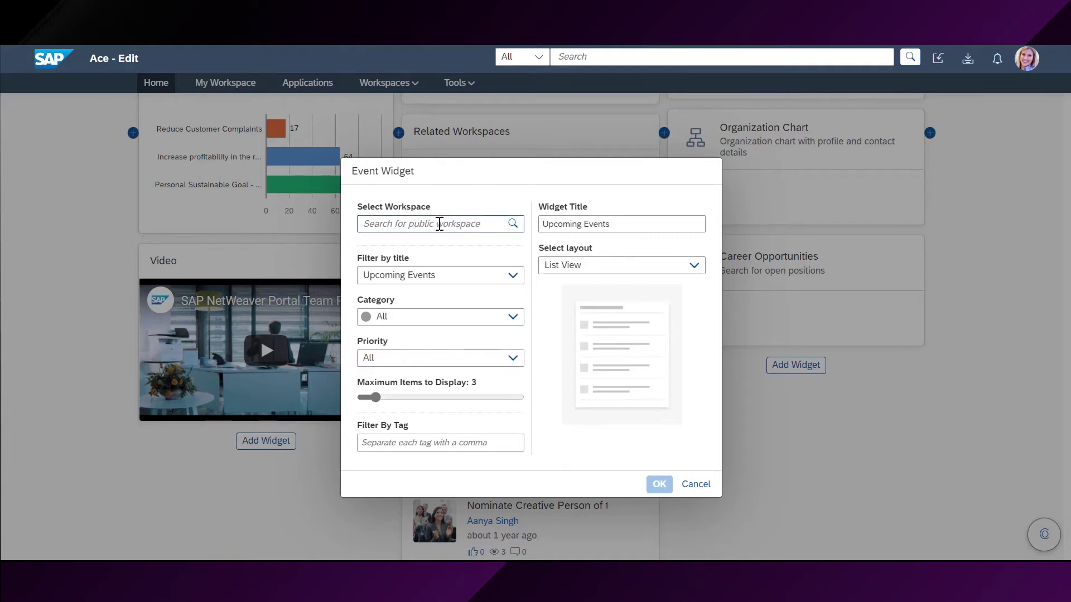
pyautogui.write('health')
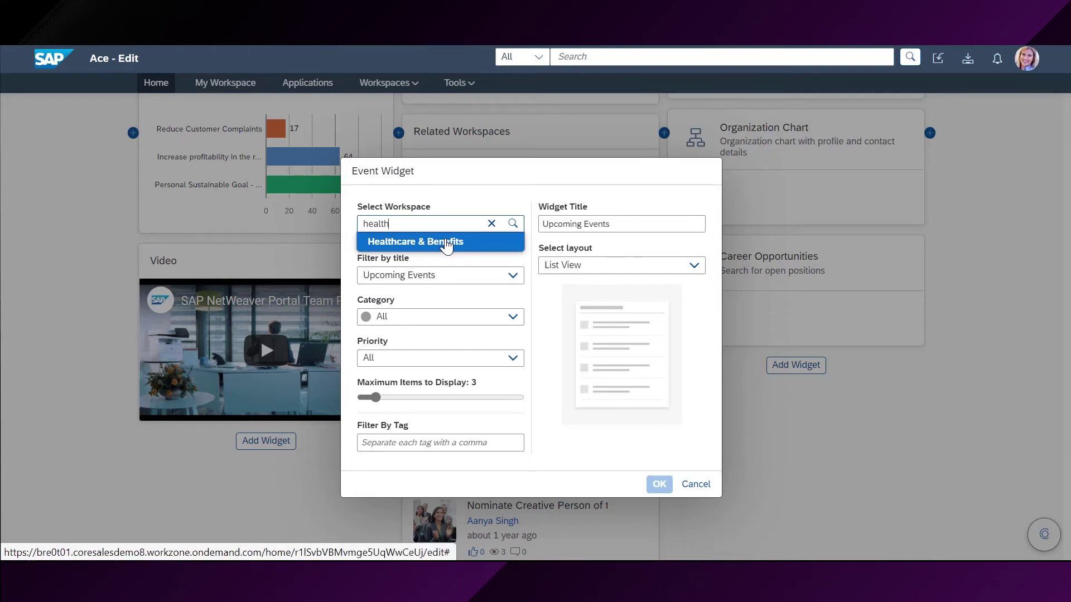
pyautogui.click(447, 244)
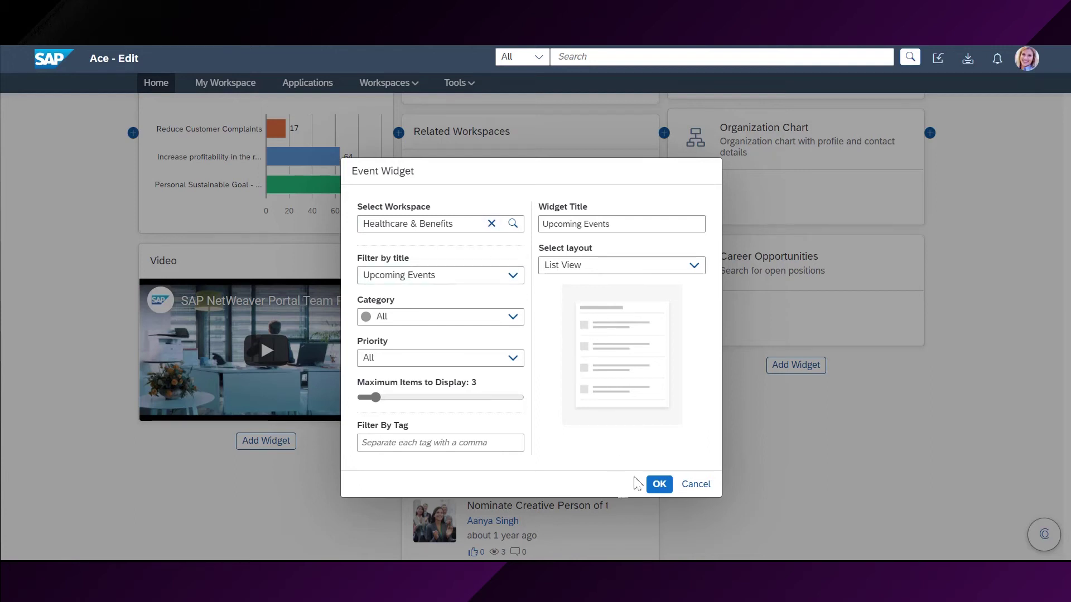
pyautogui.click(659, 484)
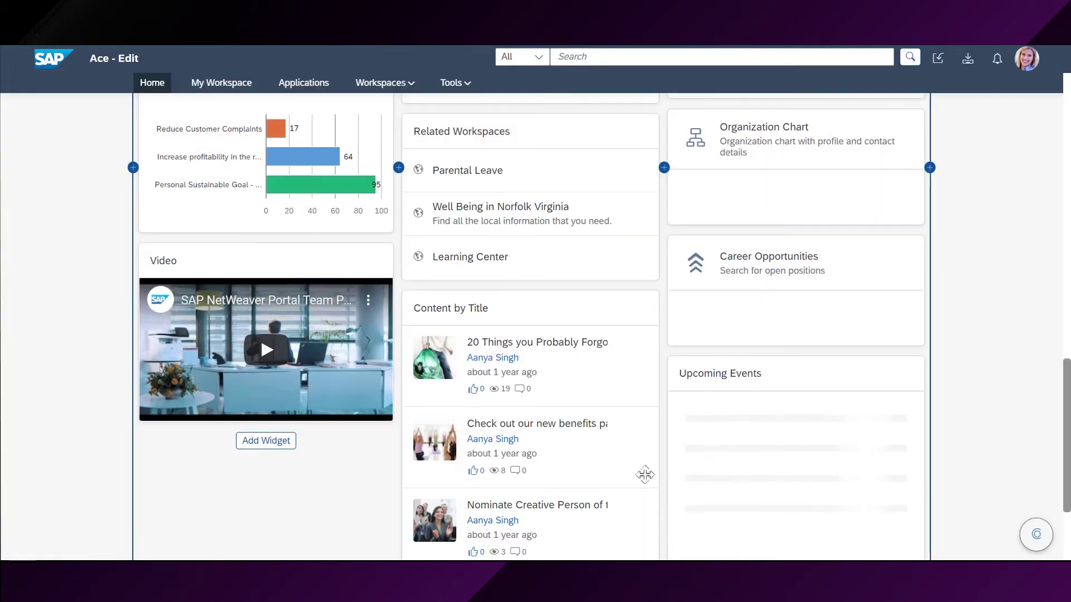
pyautogui.scroll(-1, 949, 461)
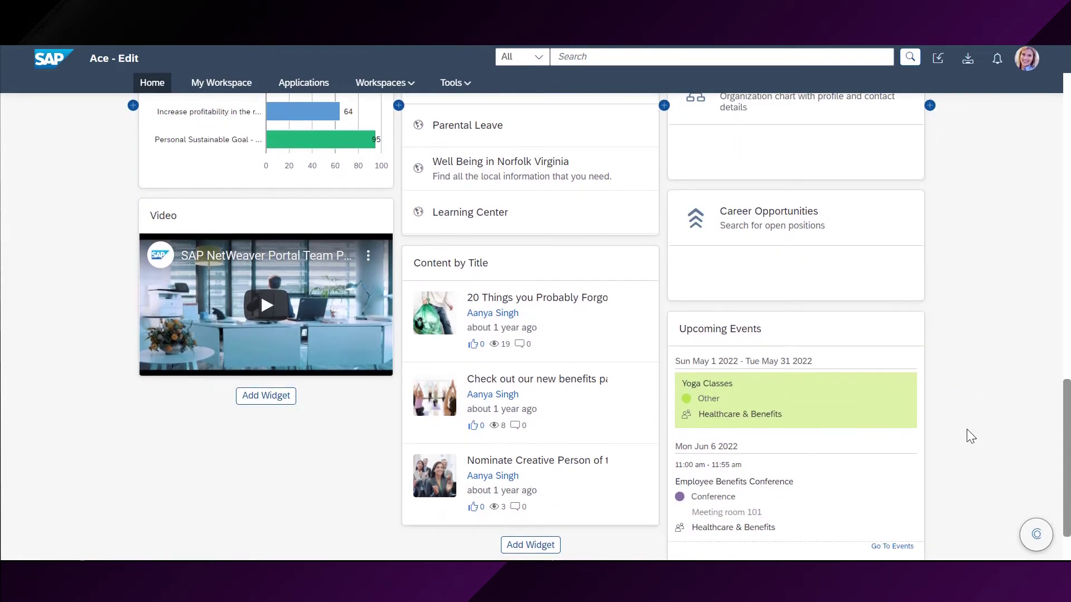
pyautogui.scroll(-1, 970, 435)
pyautogui.moveTo(777, 413)
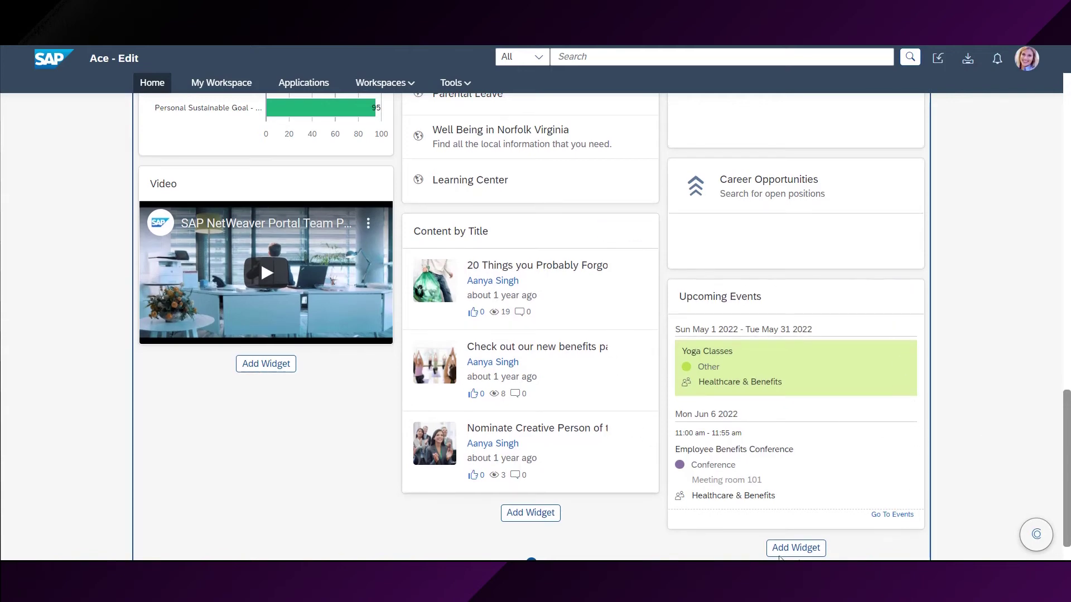
pyautogui.scroll(-1, 950, 448)
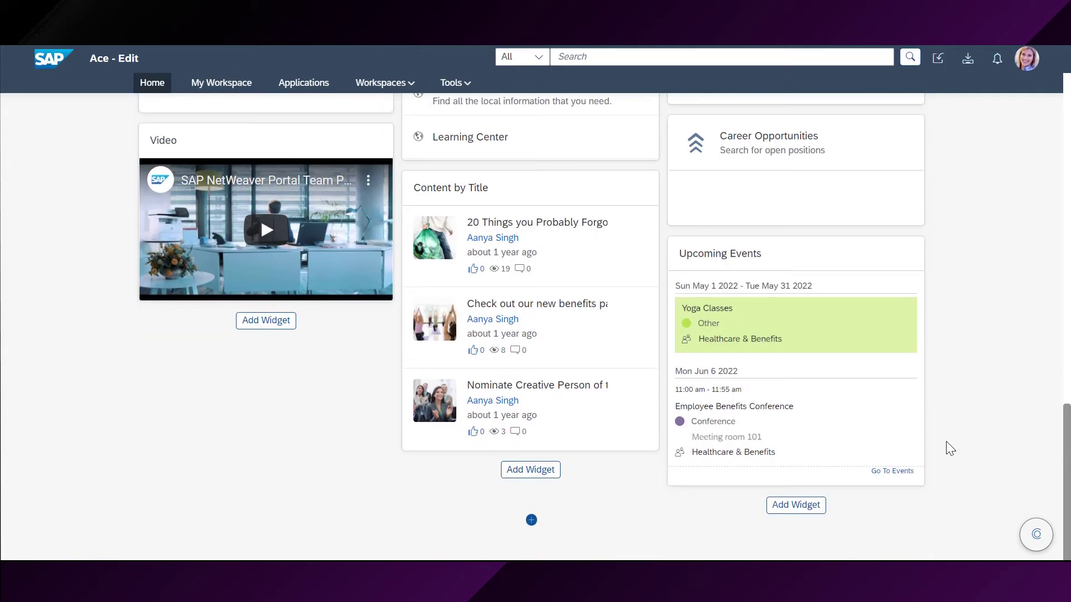
pyautogui.scroll(1, 946, 438)
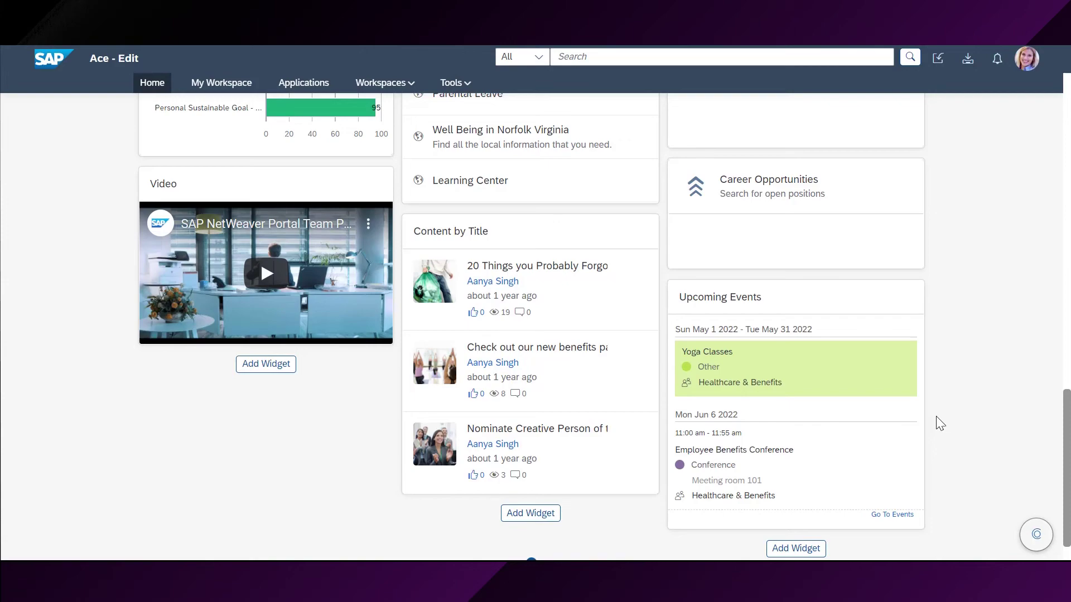
pyautogui.scroll(4, 937, 419)
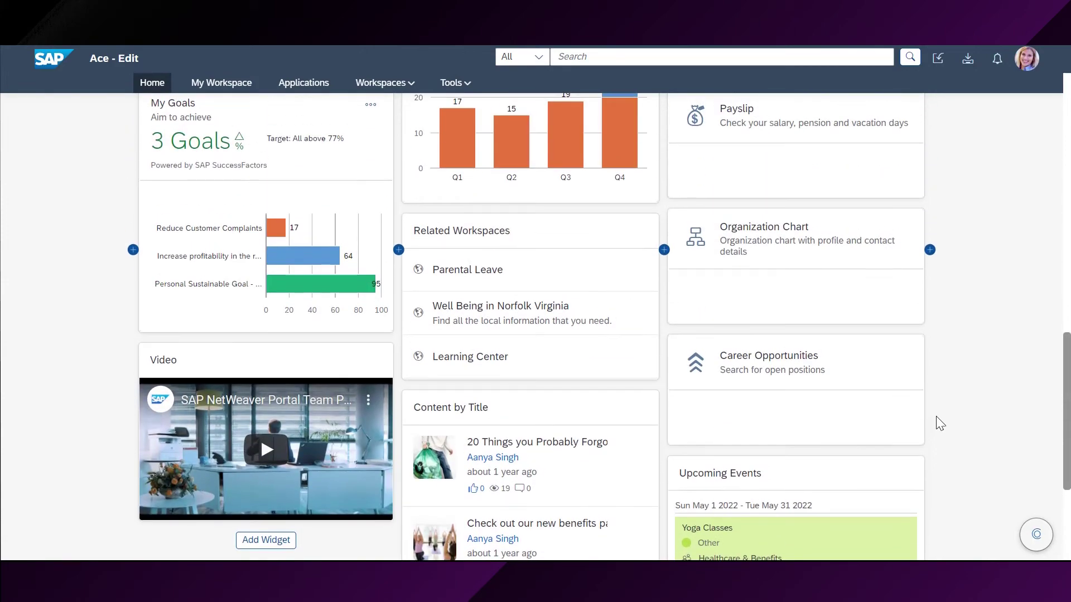
pyautogui.scroll(7, 957, 411)
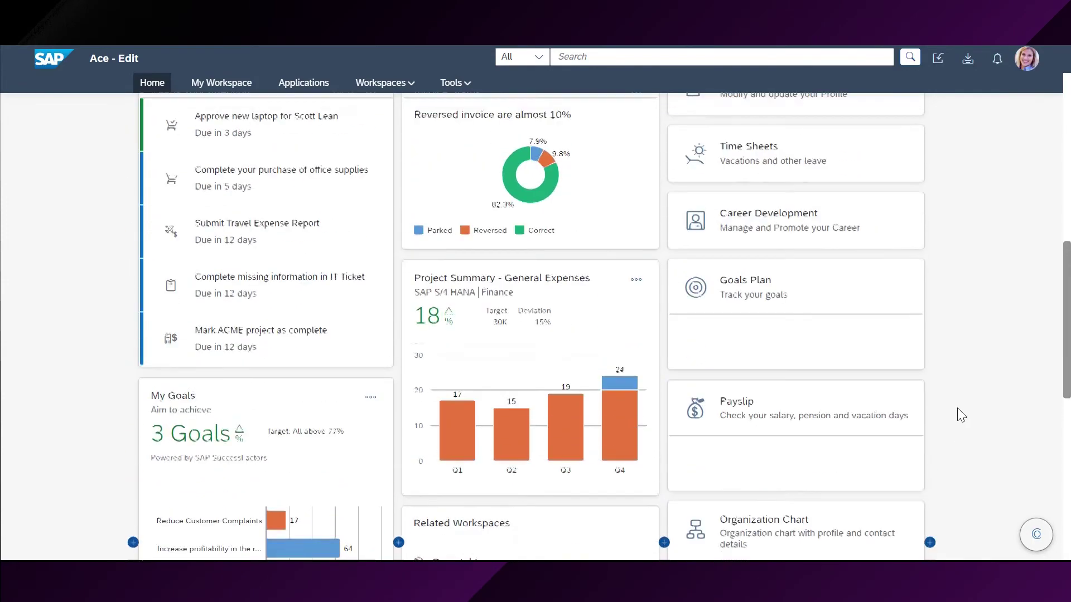
pyautogui.scroll(3, 957, 409)
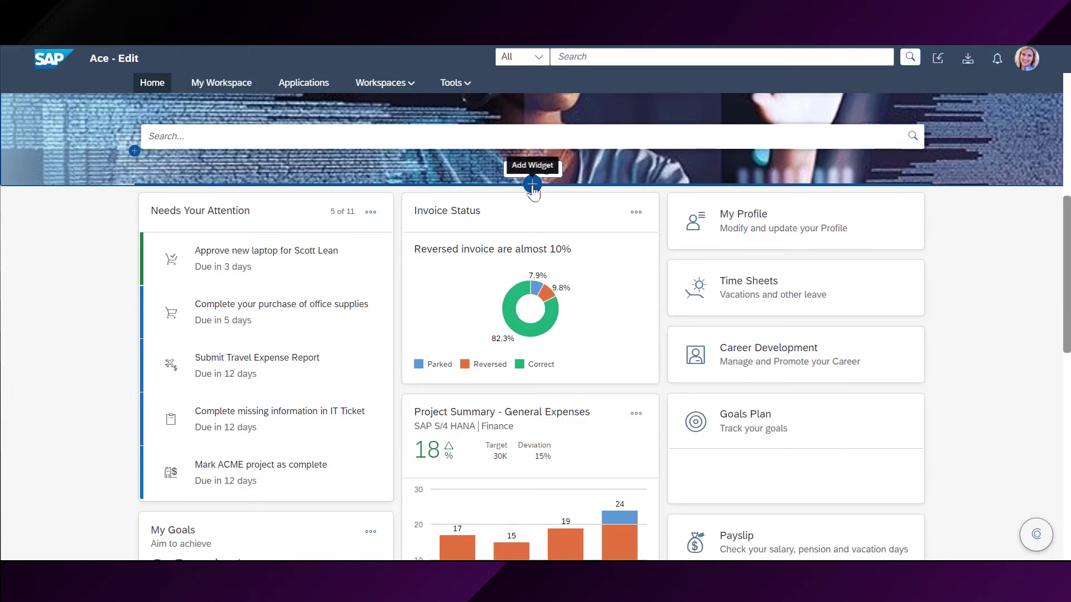
# Step: Add a full-width section below the banner with an Image widget showing AirX.png from Desktop
pyautogui.click(534, 187)
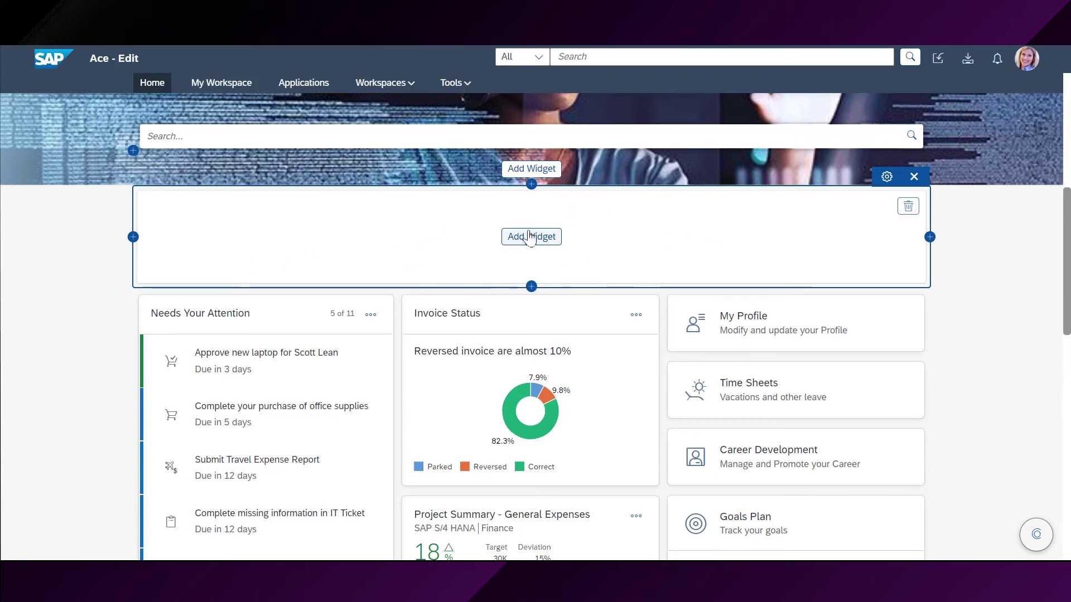
pyautogui.click(547, 240)
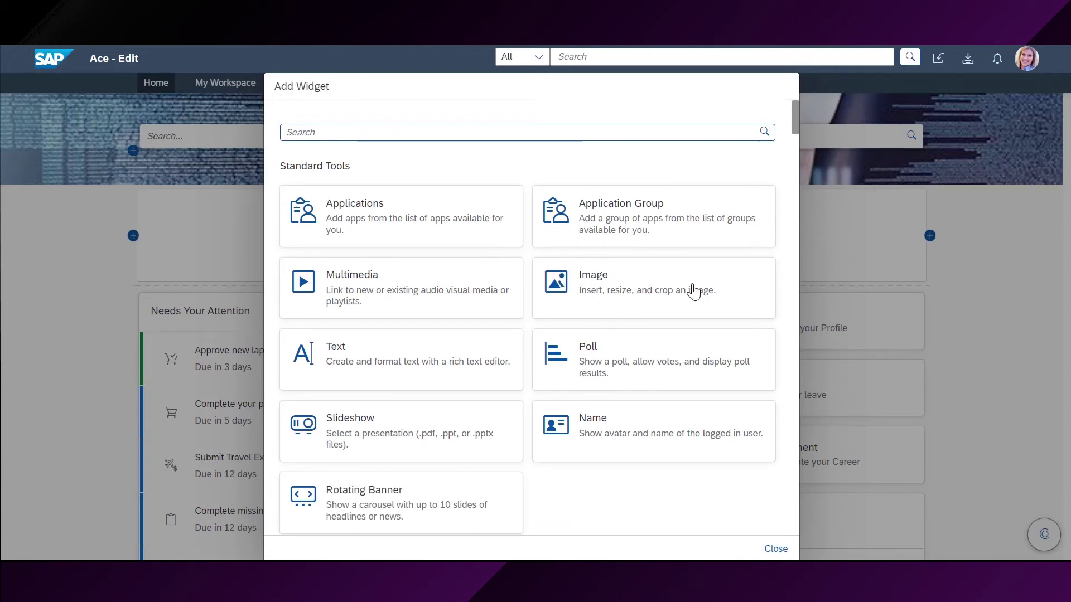
pyautogui.click(693, 290)
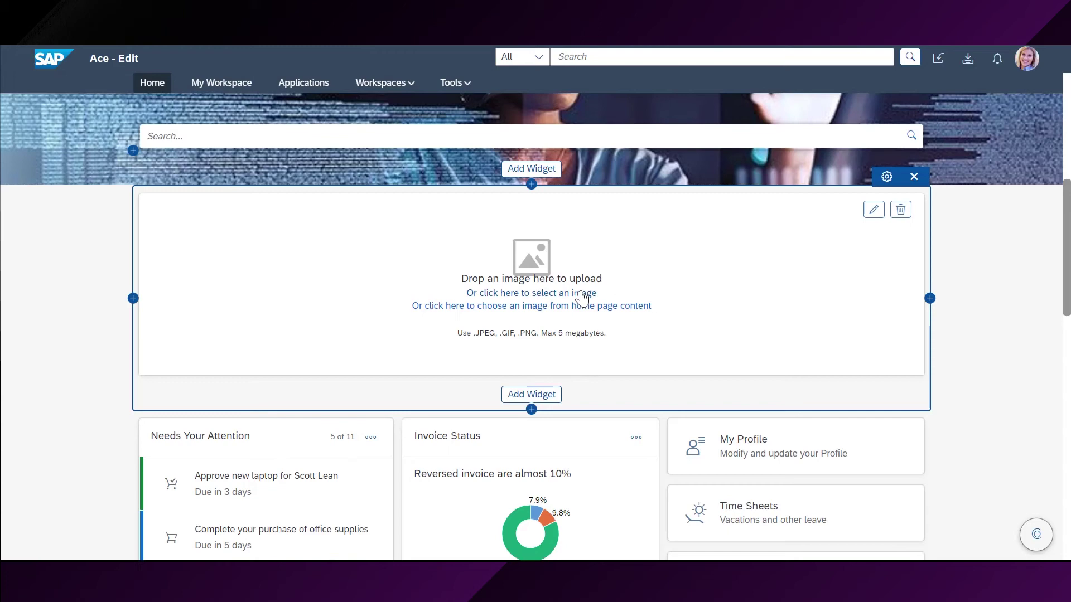
pyautogui.click(543, 295)
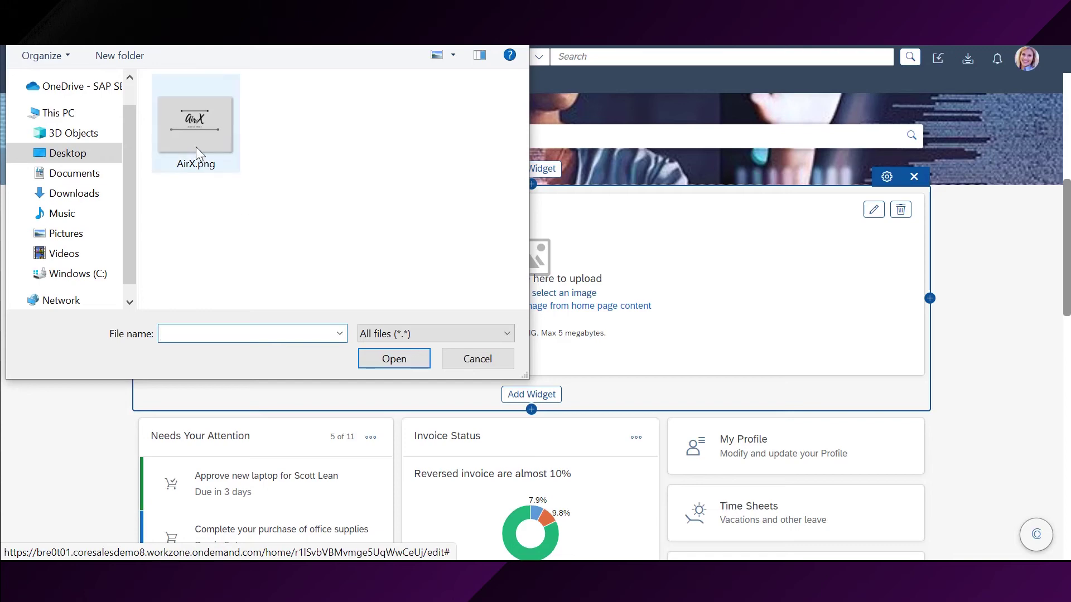
pyautogui.doubleClick(196, 146)
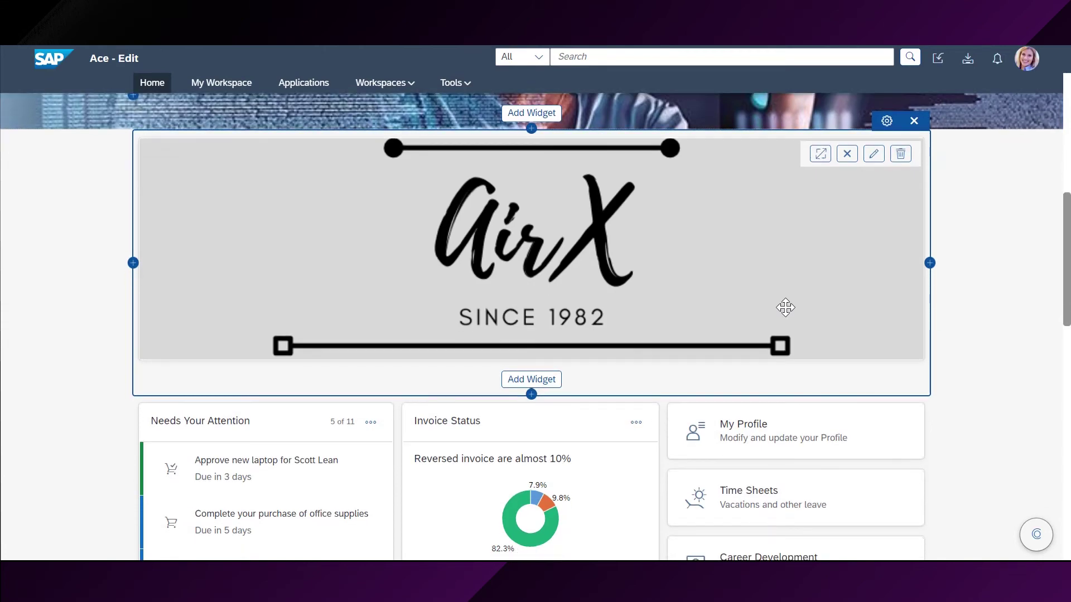
pyautogui.scroll(-1, 785, 307)
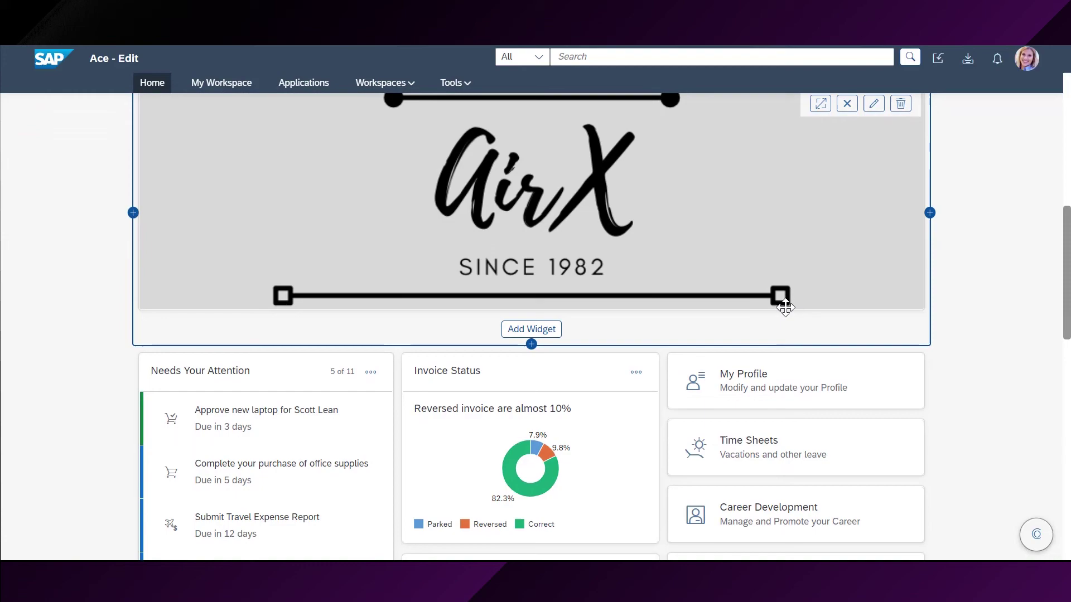
pyautogui.scroll(-10, 786, 307)
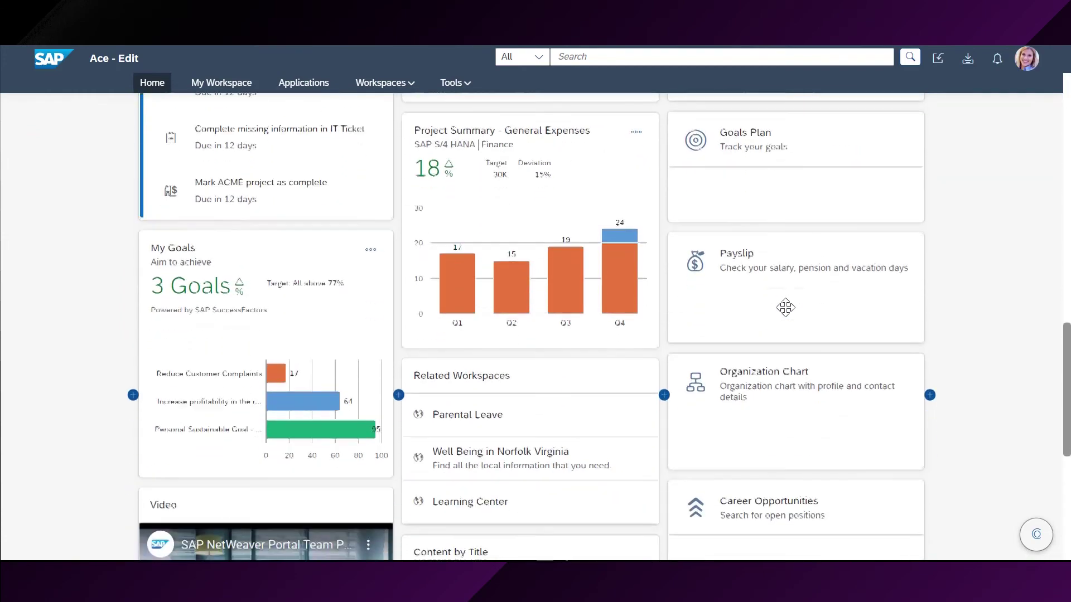
pyautogui.scroll(-3, 786, 308)
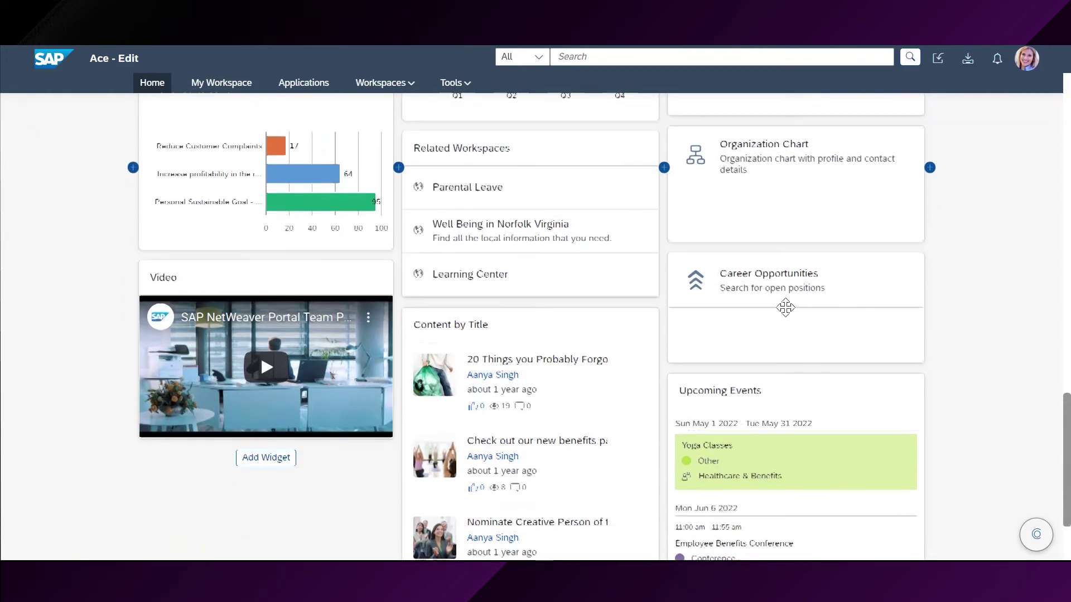
pyautogui.scroll(7, 786, 307)
pyautogui.scroll(4, 785, 307)
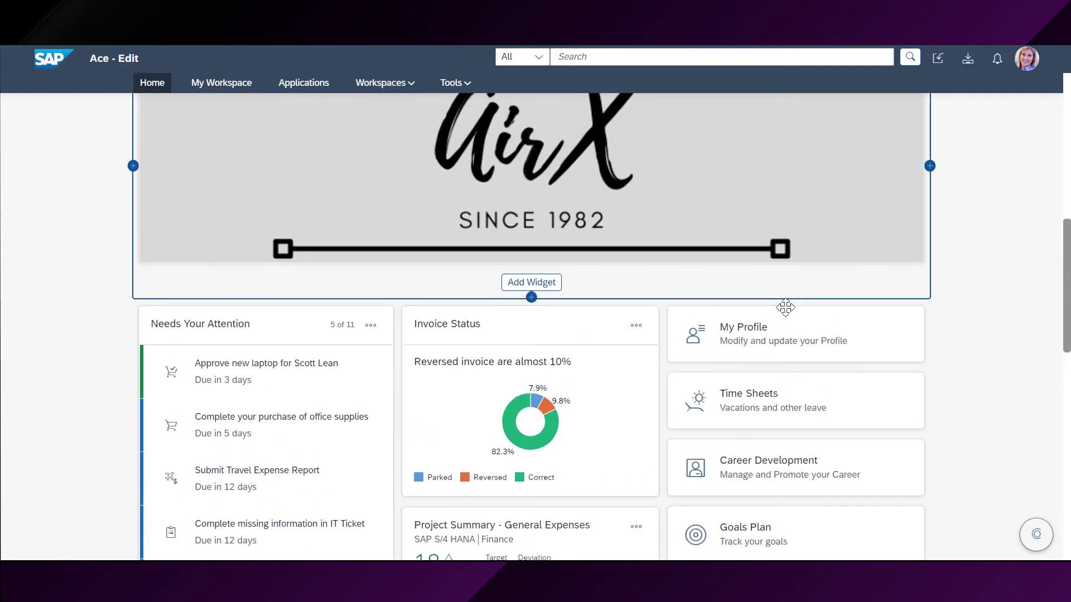
pyautogui.scroll(4, 785, 307)
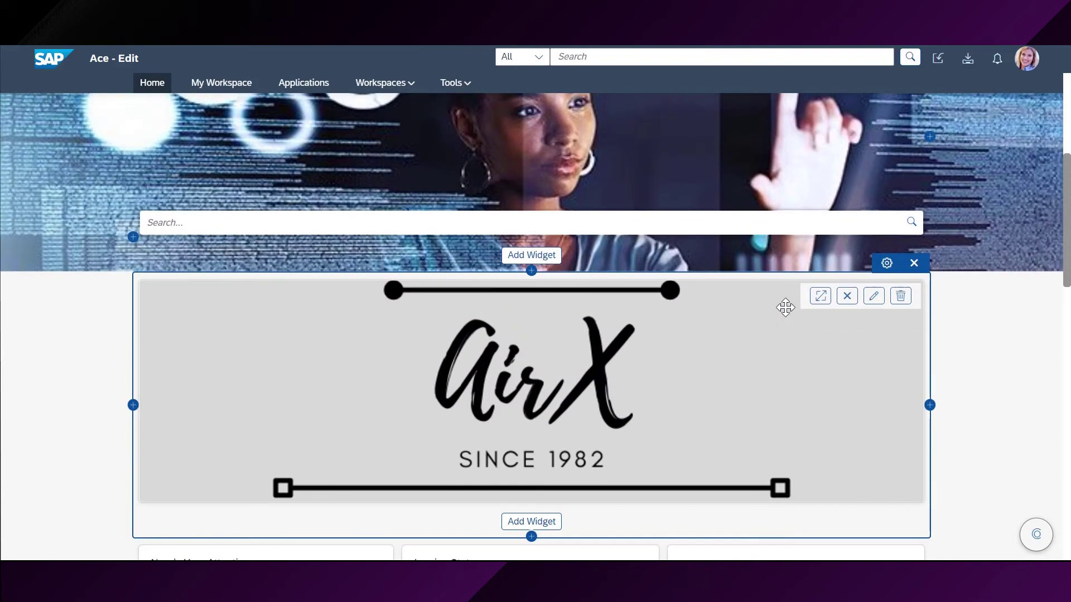
pyautogui.scroll(3, 786, 307)
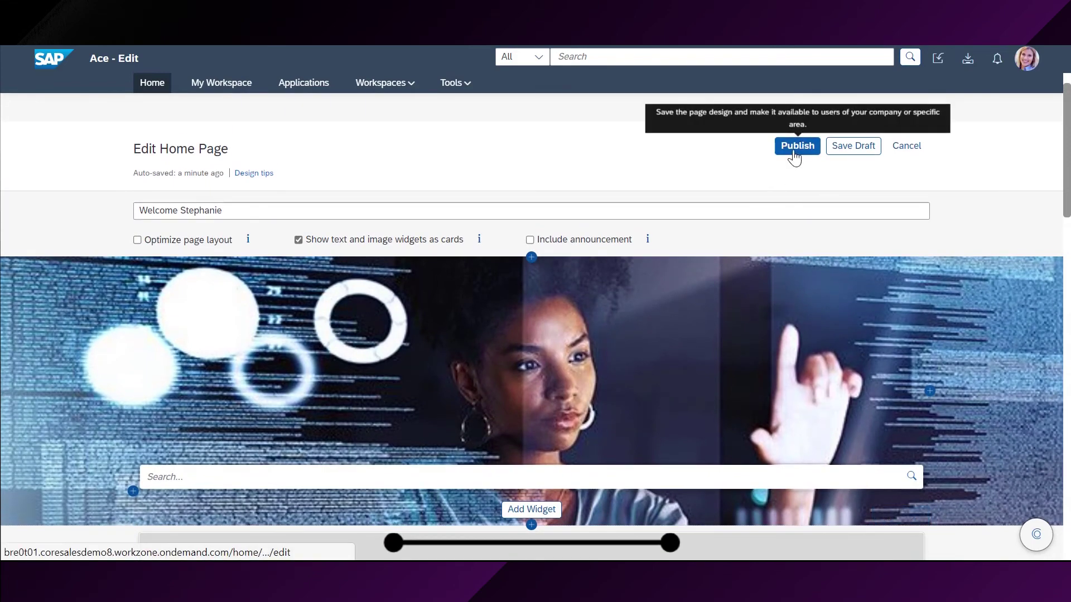
# Step: Publish the home page and check the AirX logo, Video and Upcoming Events widgets
pyautogui.click(794, 152)
pyautogui.scroll(-1, 975, 183)
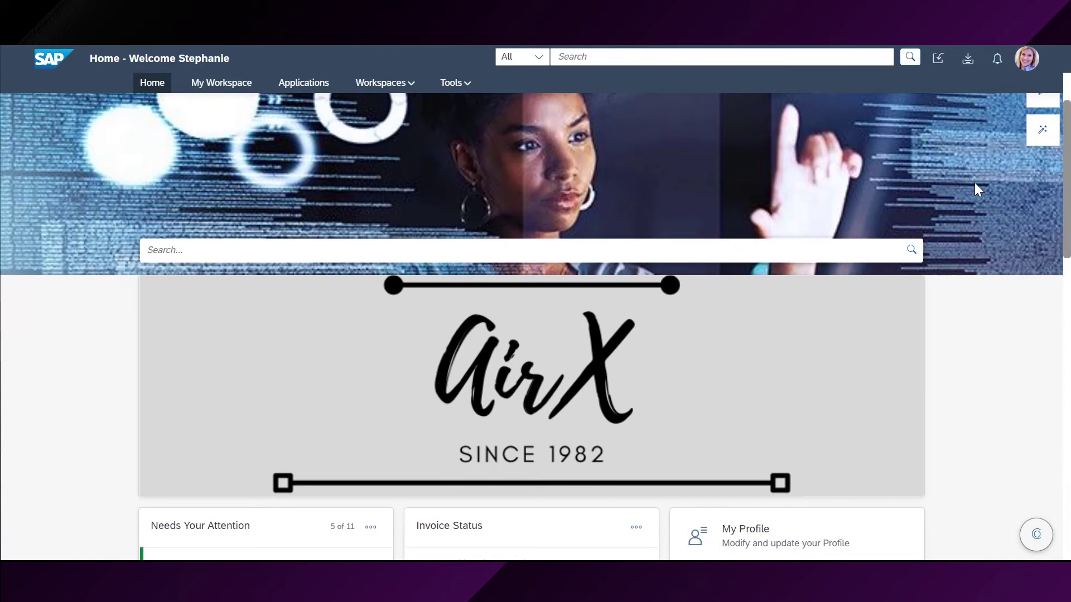
pyautogui.scroll(-1, 975, 182)
pyautogui.scroll(-1, 975, 183)
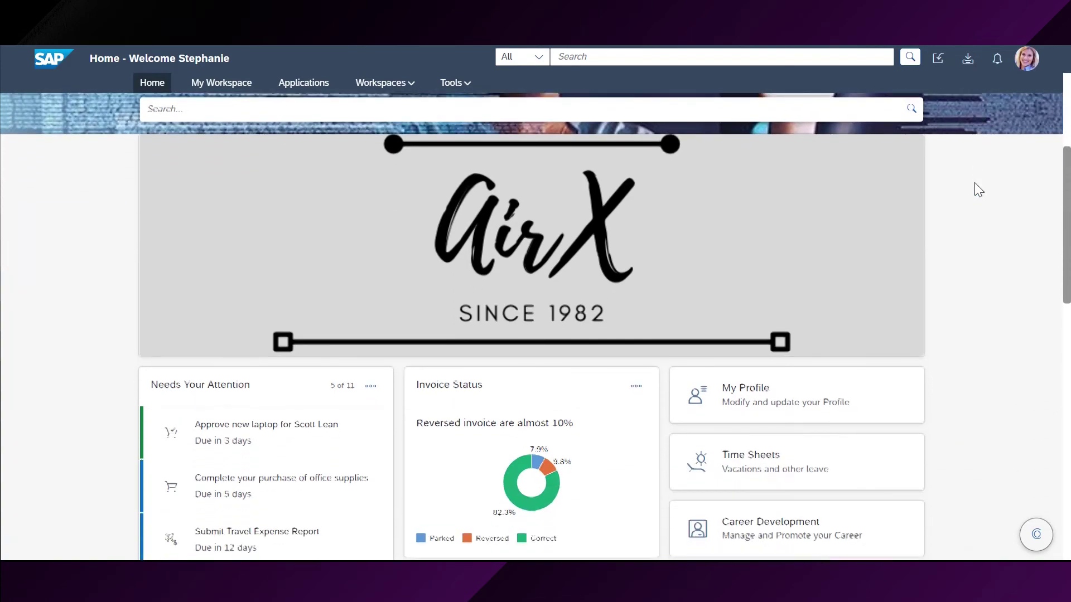
pyautogui.scroll(1, 975, 183)
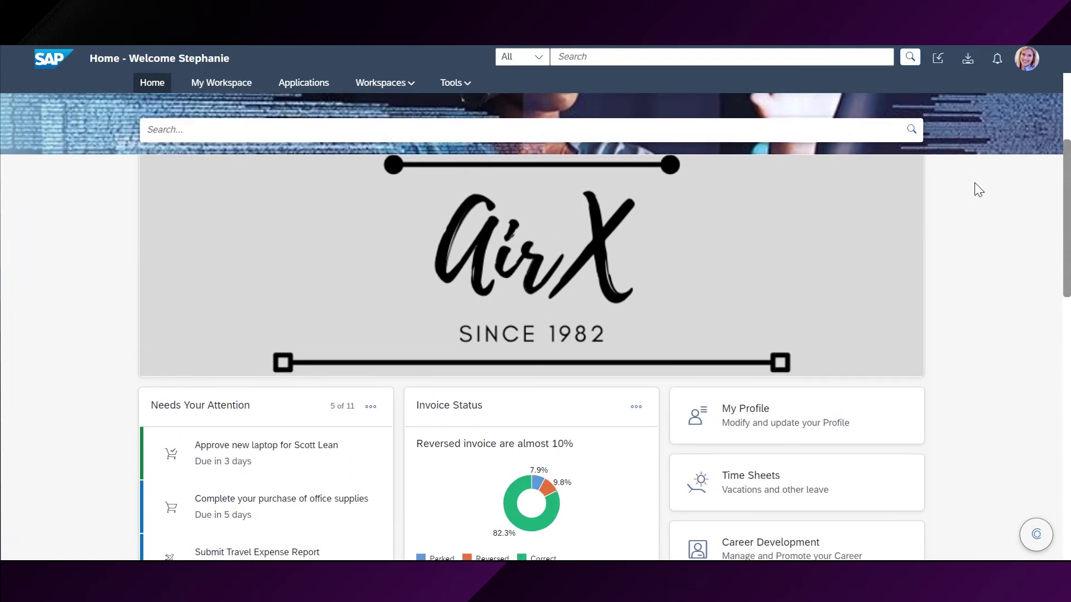
pyautogui.scroll(-2, 975, 183)
pyautogui.scroll(-6, 975, 182)
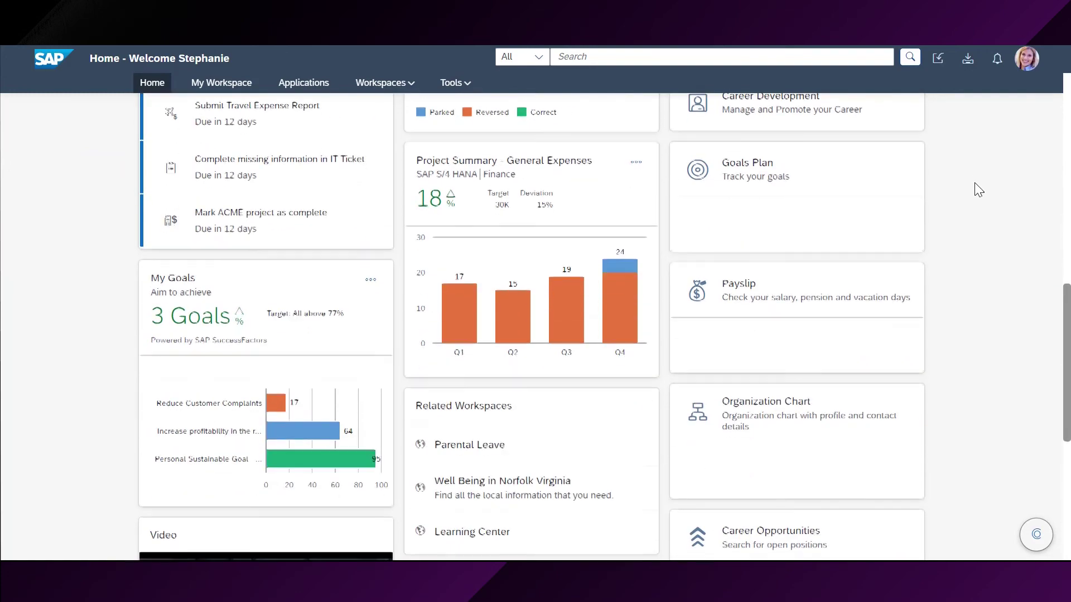
pyautogui.scroll(-2, 975, 184)
pyautogui.scroll(-1, 975, 184)
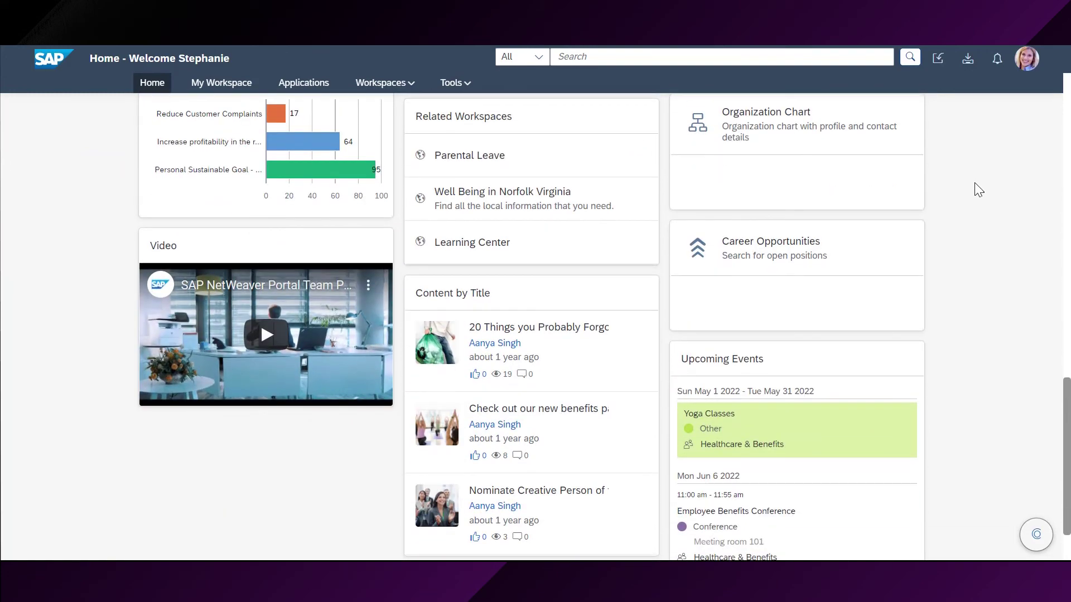
pyautogui.scroll(-1, 975, 184)
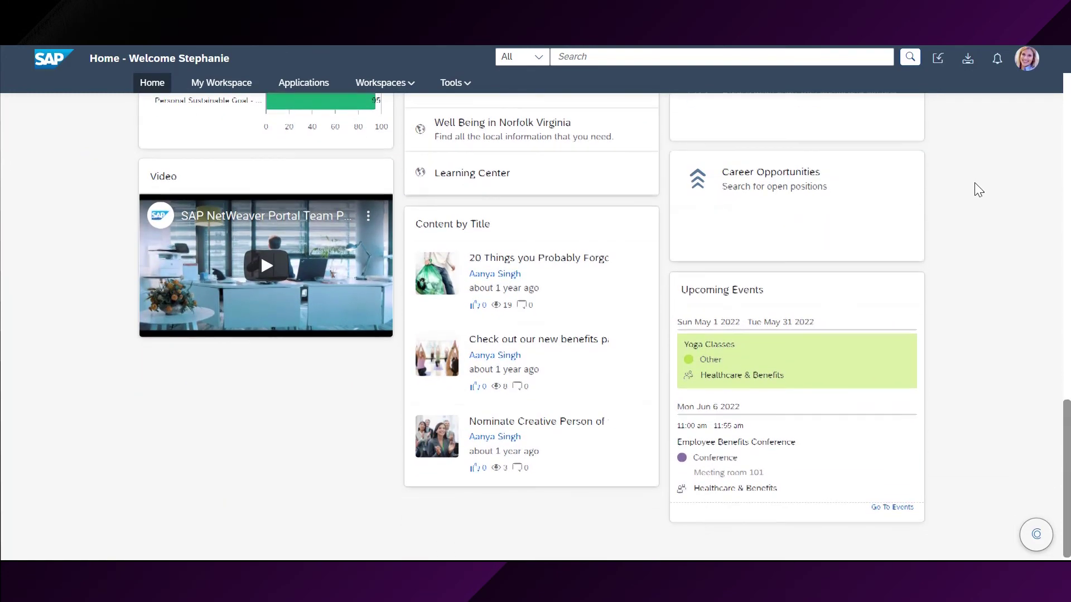
pyautogui.scroll(4, 975, 184)
pyautogui.scroll(8, 975, 184)
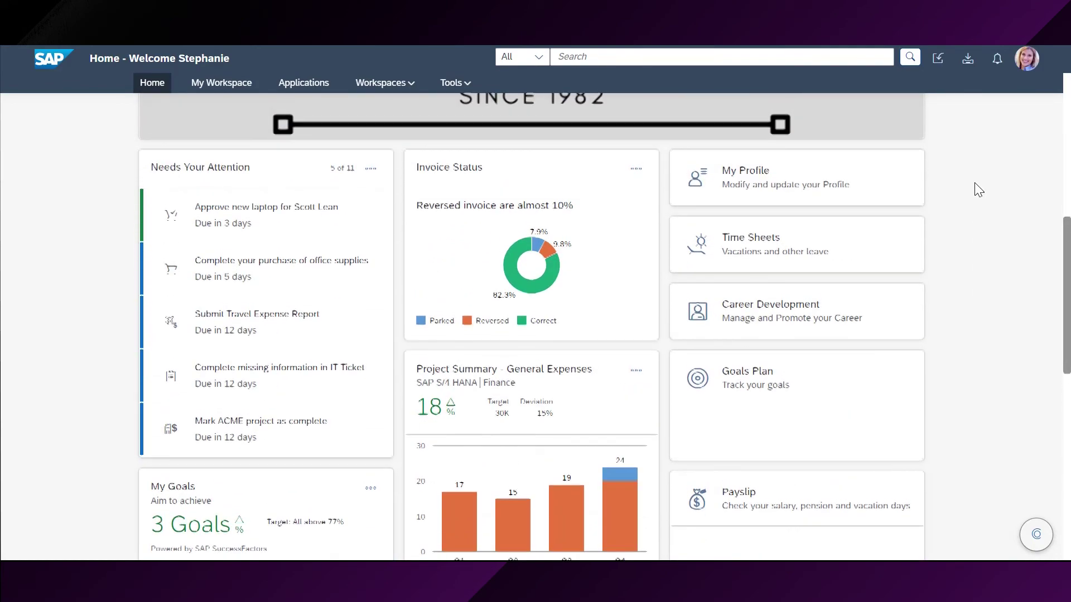
pyautogui.scroll(2, 975, 189)
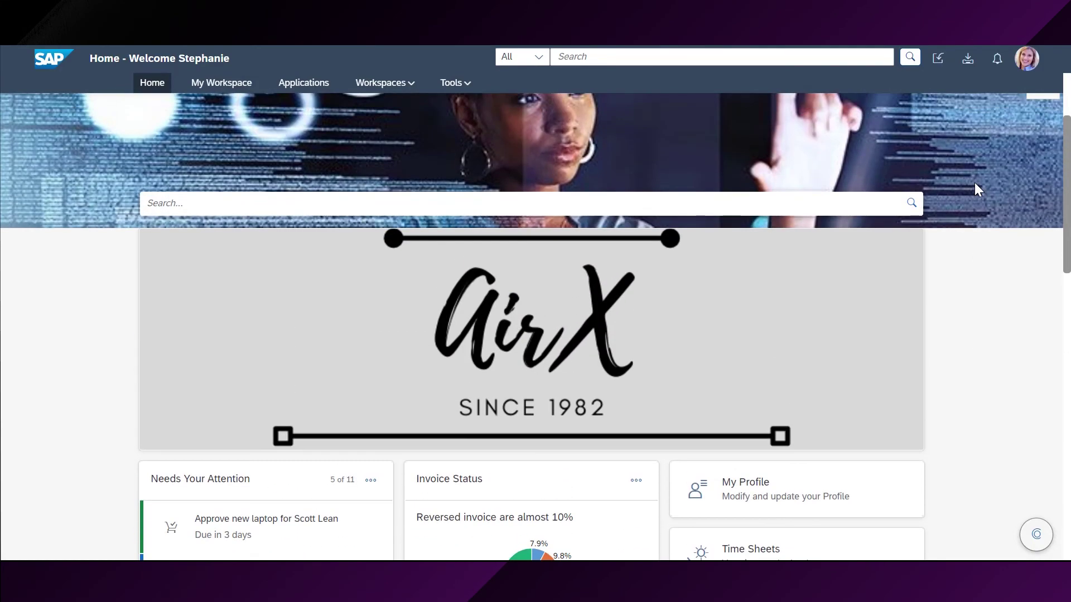